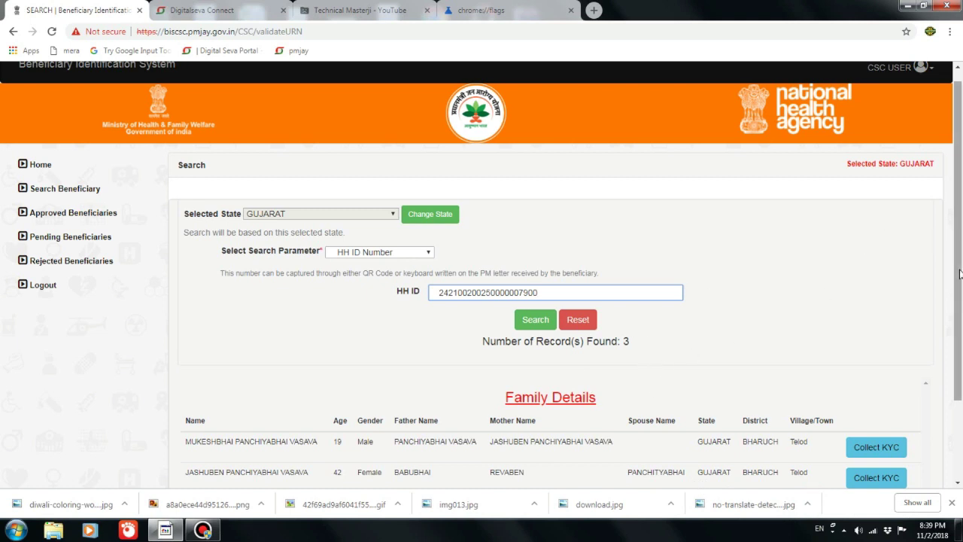
scroll(960, 281, "down", 2)
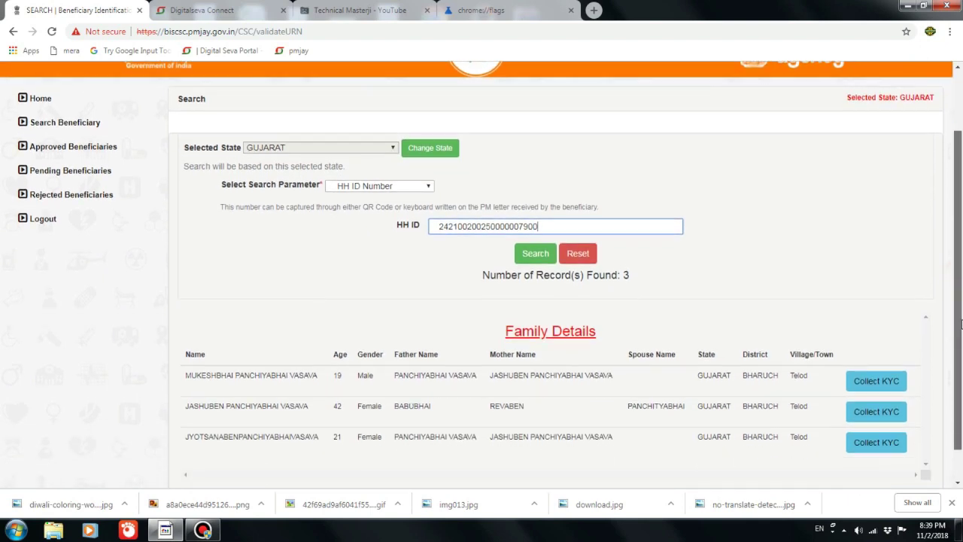
left_click_drag(961, 324, 955, 288)
scroll(956, 286, "up", 1)
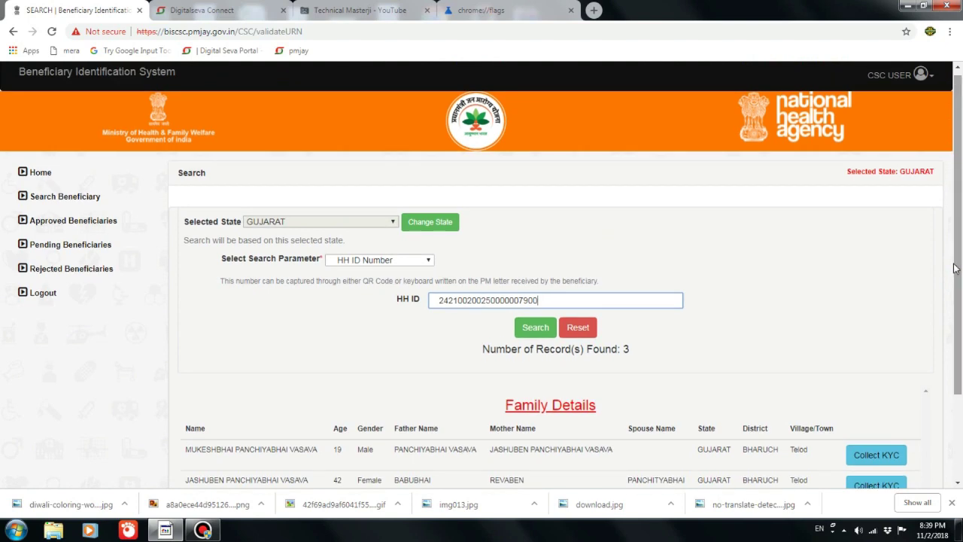
left_click_drag(959, 281, 960, 328)
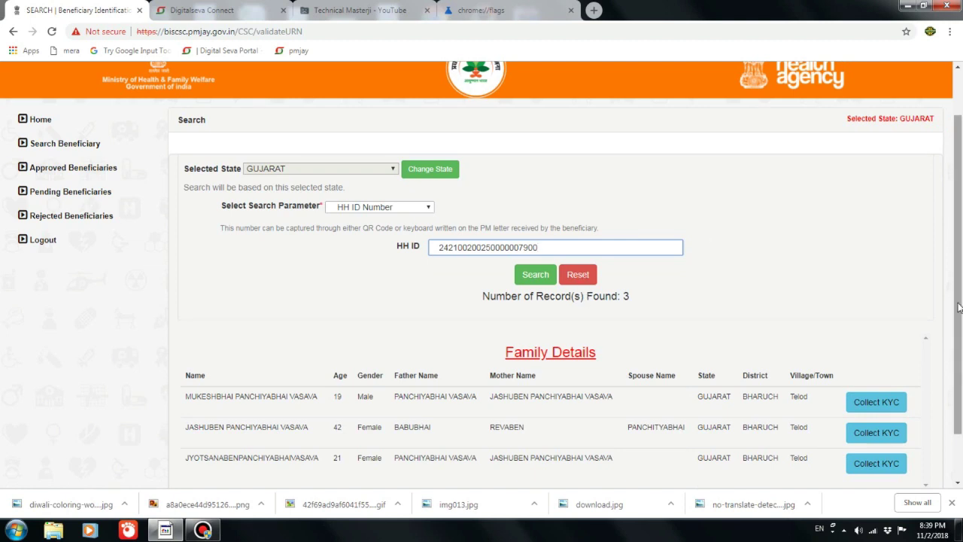
scroll(959, 316, "down", 1)
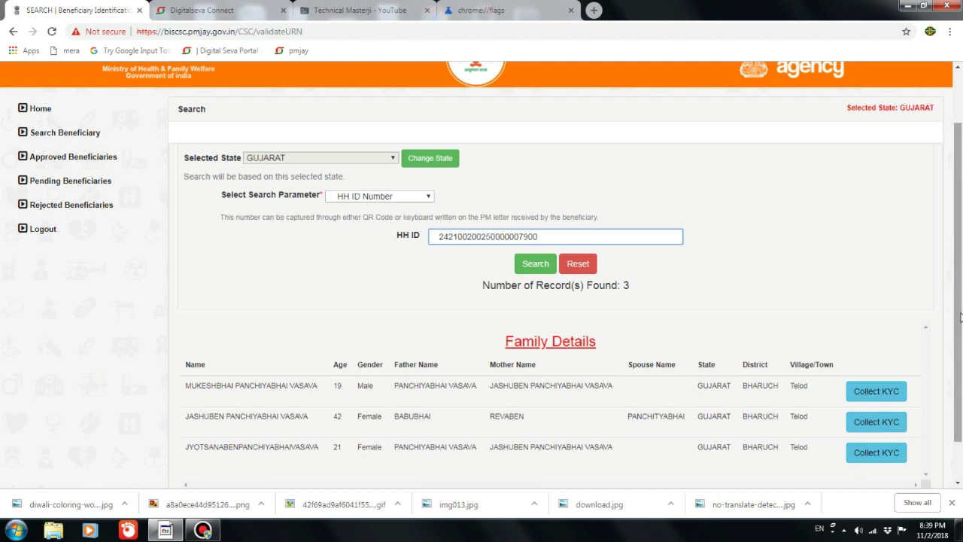
left_click_drag(959, 316, 950, 251)
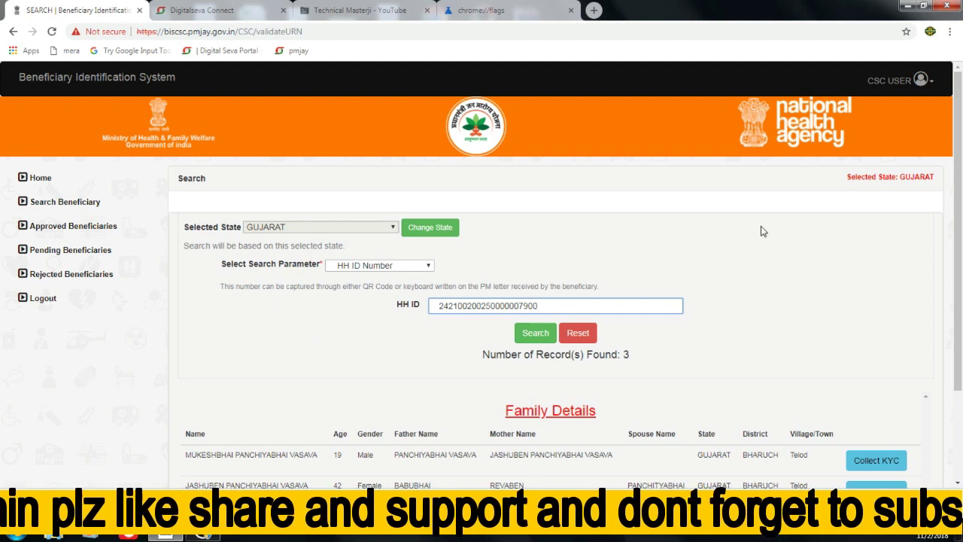
left_click(209, 6)
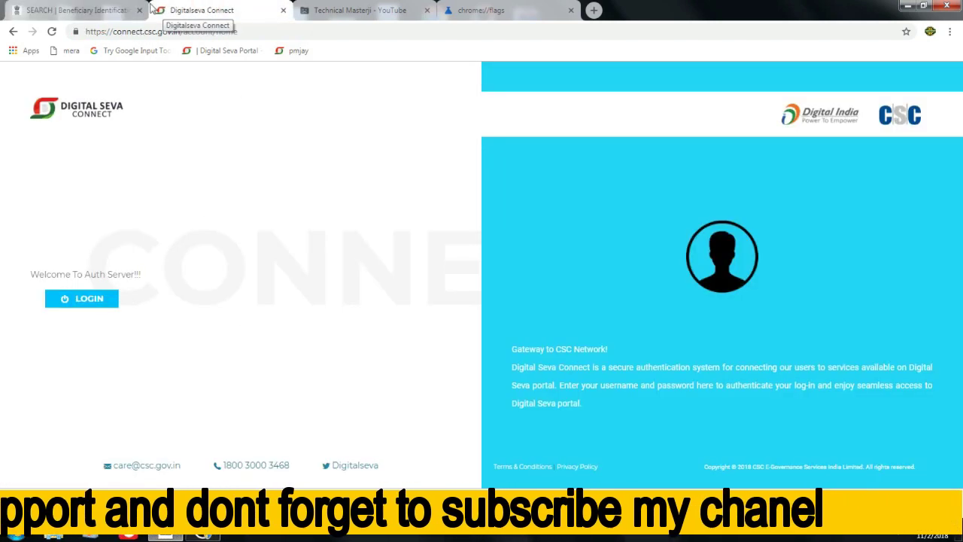
left_click(105, 10)
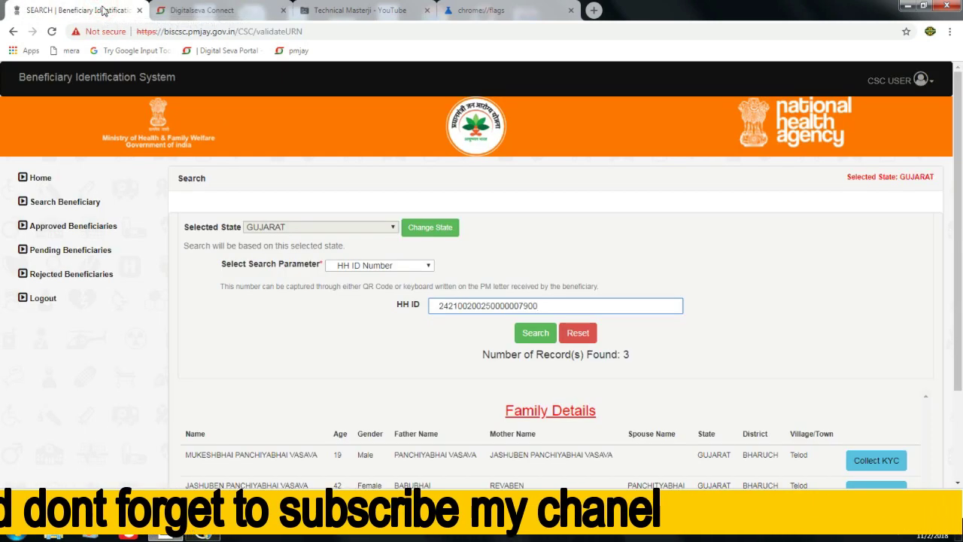
left_click(183, 10)
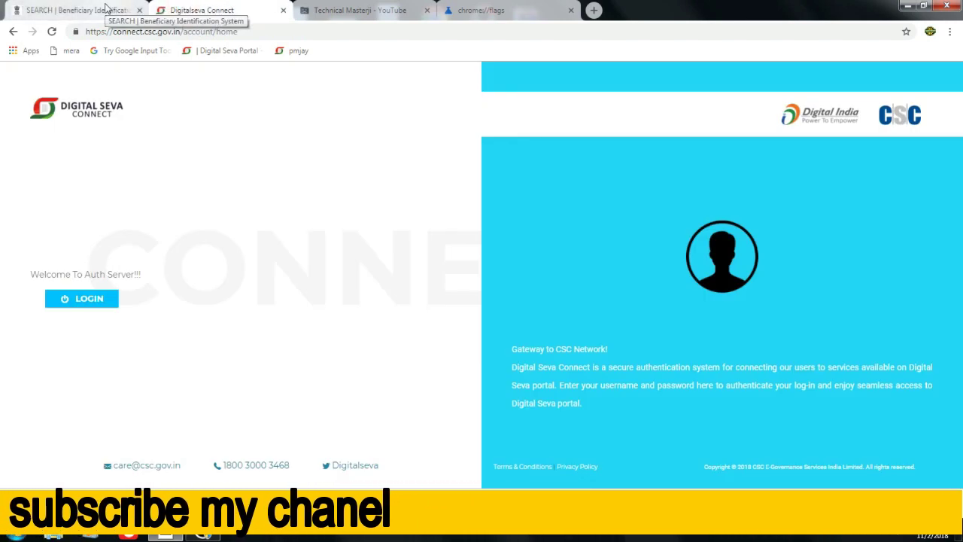
left_click(111, 9)
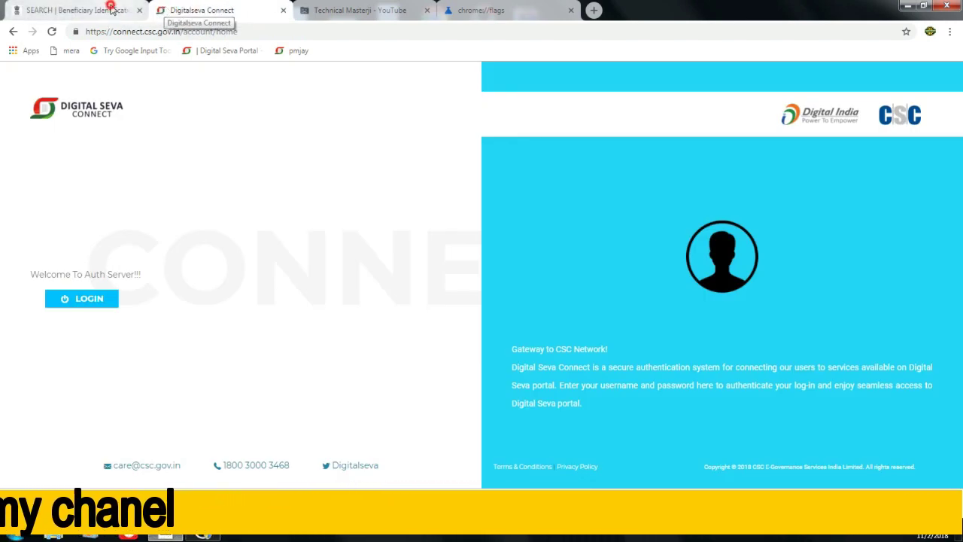
left_click(183, 11)
left_click(106, 10)
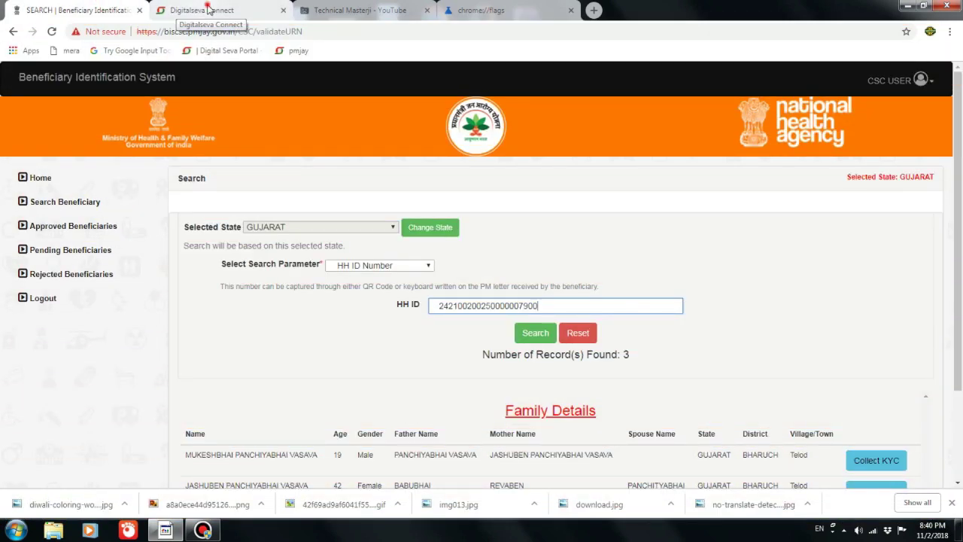
left_click(209, 9)
left_click(110, 10)
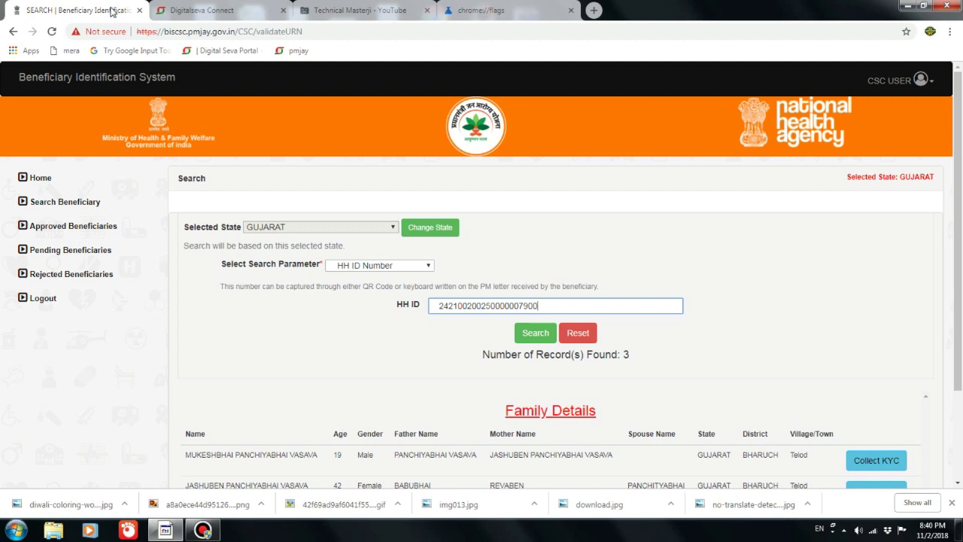
left_click(211, 10)
left_click(107, 10)
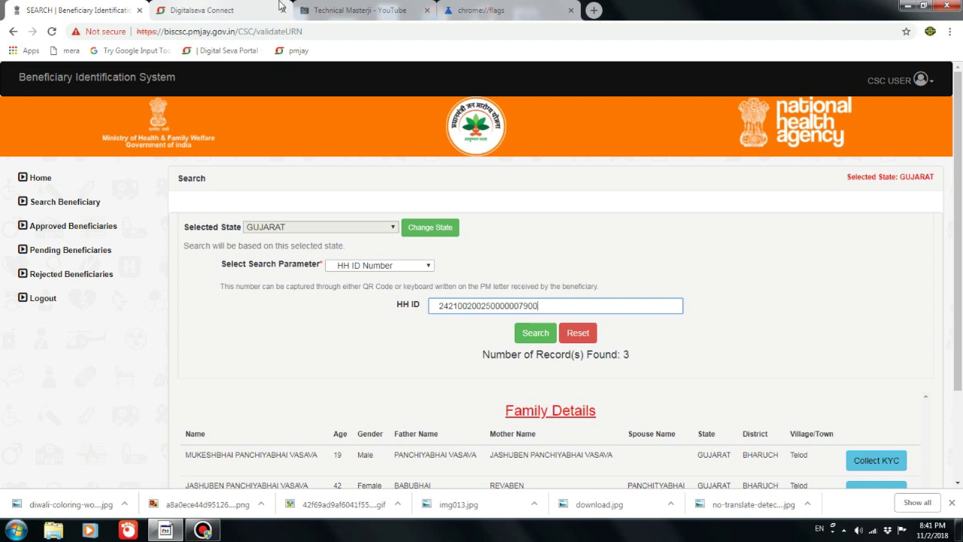
Step: Minimize the browser and refresh the Windows desktop
left_click(914, 11)
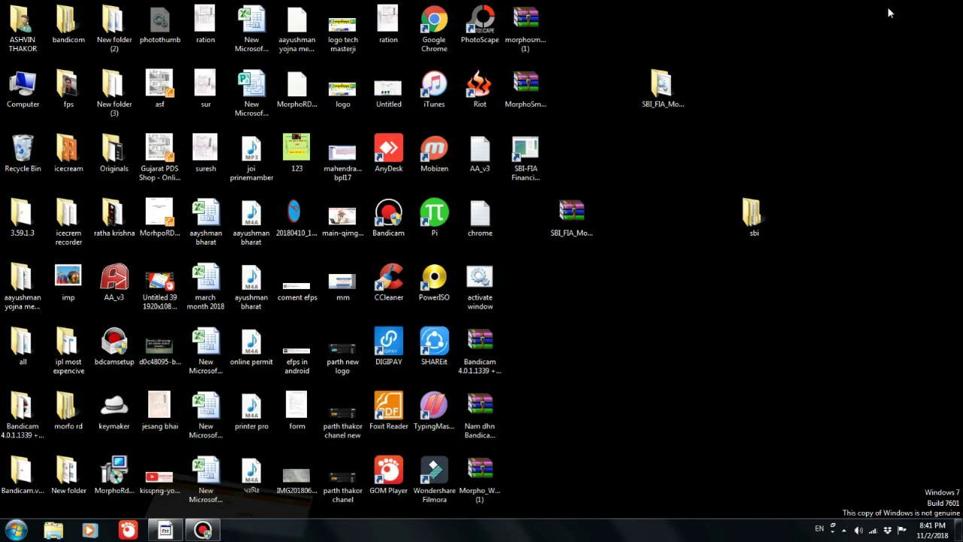
right_click(772, 66)
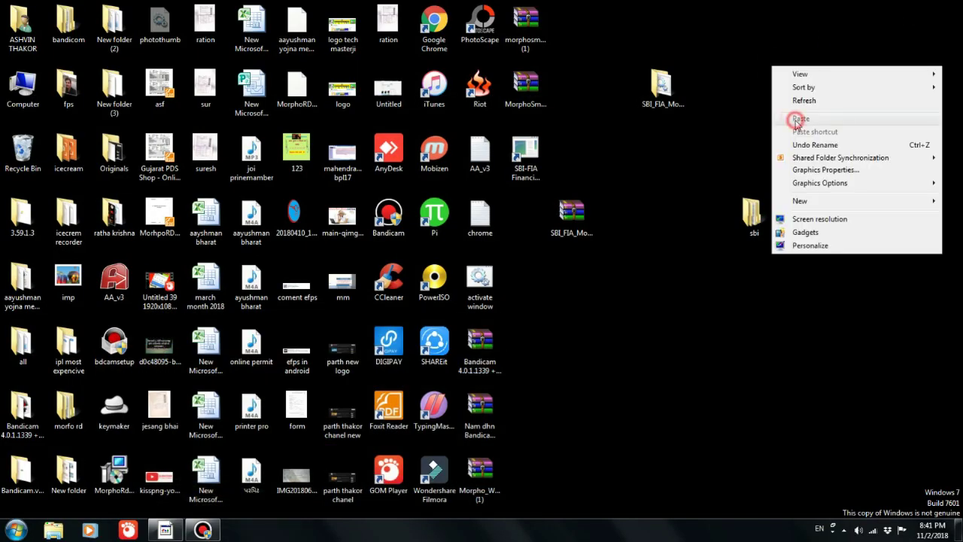
left_click(799, 100)
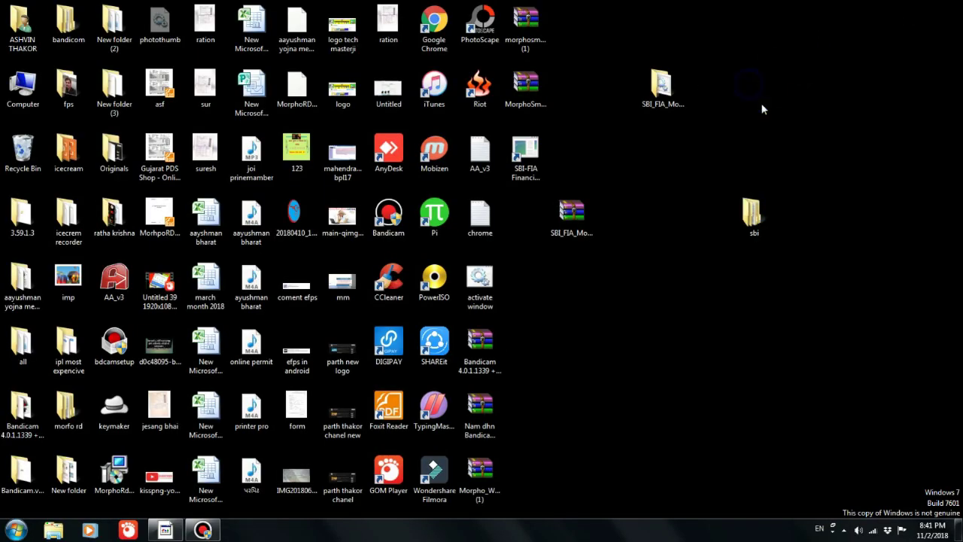
right_click(748, 83)
left_click(765, 120)
right_click(759, 66)
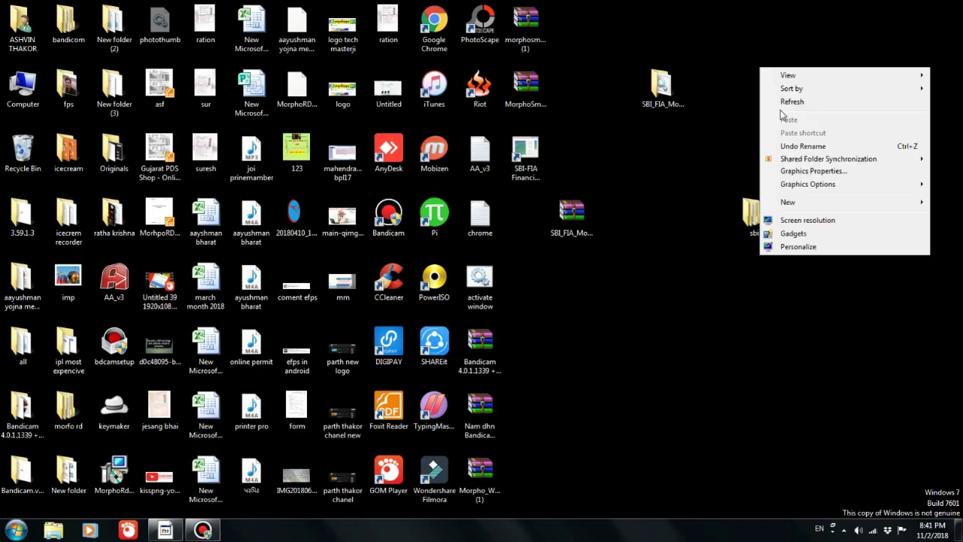
left_click(783, 101)
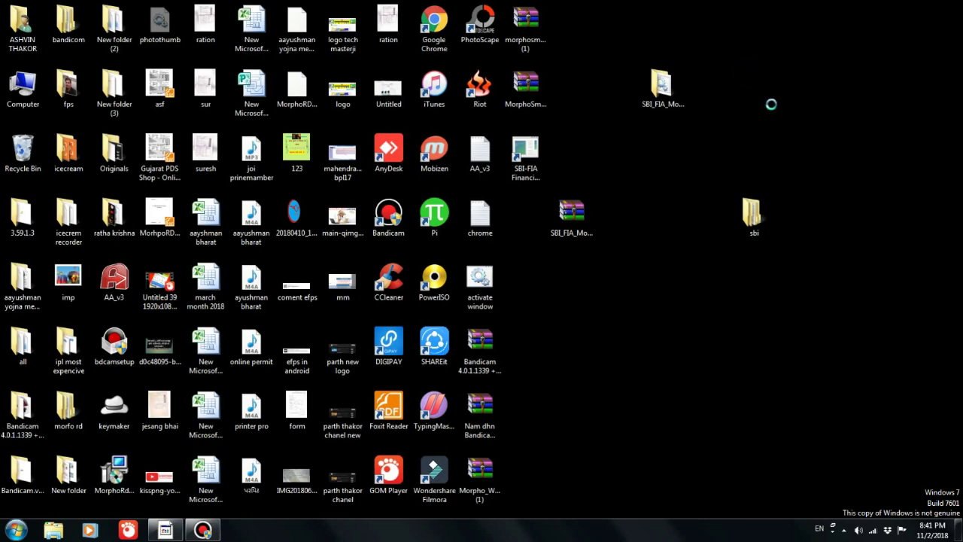
right_click(748, 73)
left_click(778, 105)
right_click(746, 60)
left_click(765, 93)
right_click(721, 73)
left_click(741, 109)
Step: Open Computer in a maximized window and go to the list for uninstalling or changing programs
double_click(9, 90)
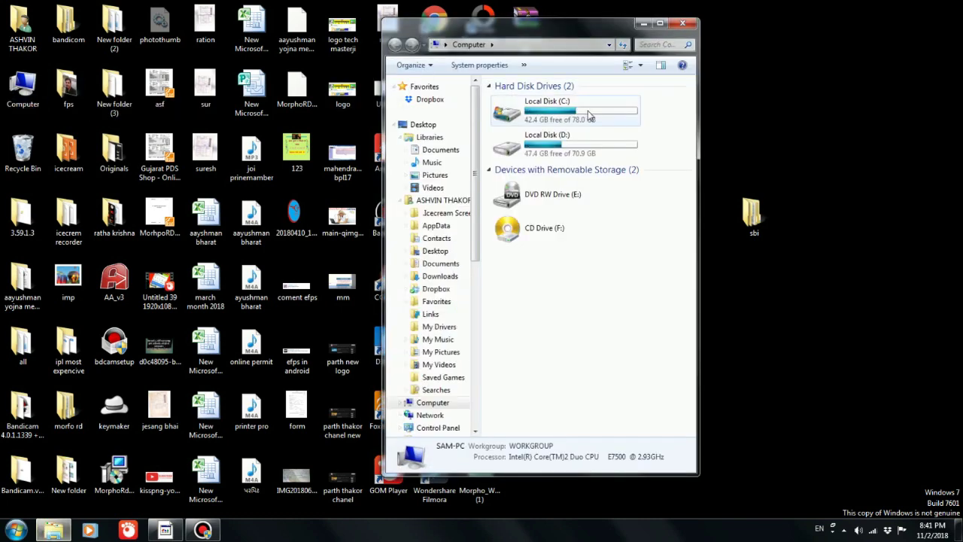
double_click(581, 36)
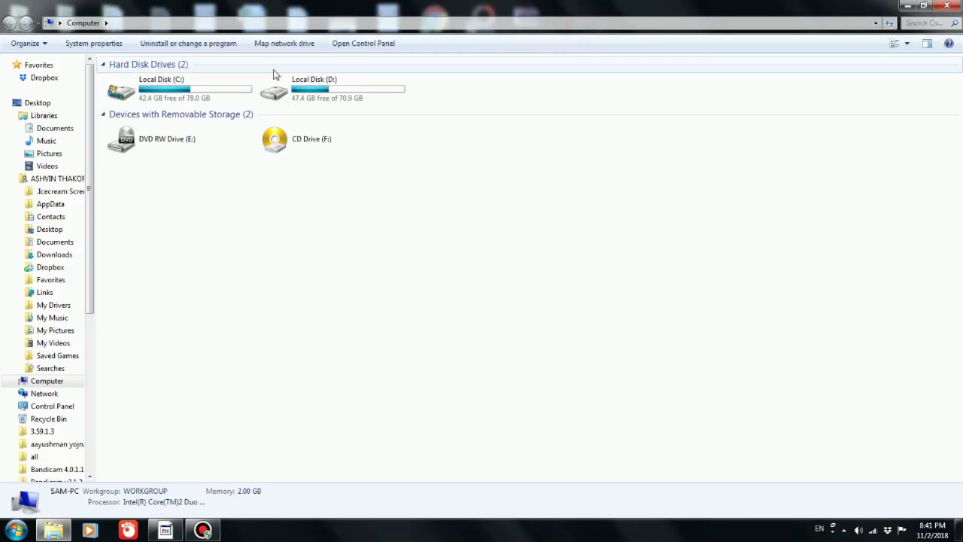
left_click(194, 46)
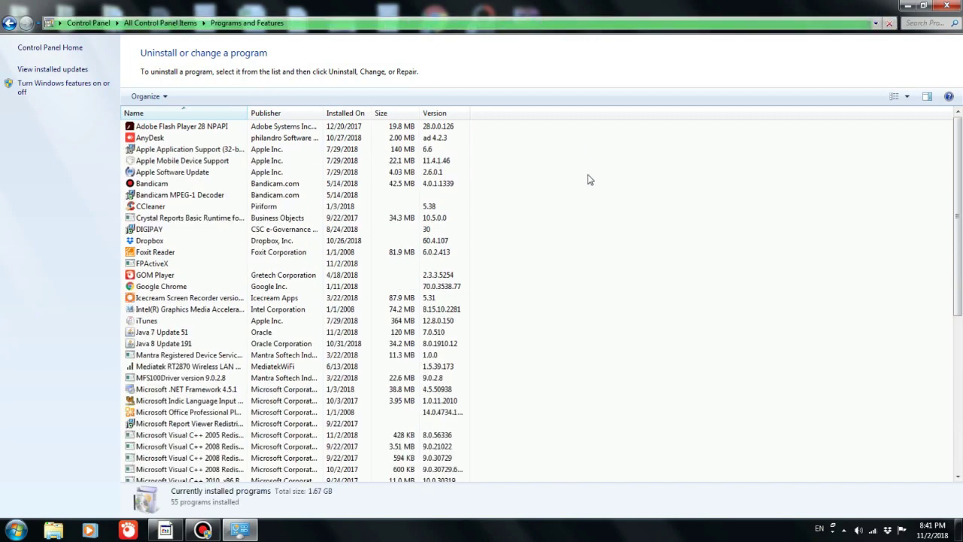
Step: Find MorphoSmart USB Driver among the installed programs and start uninstalling it
left_click_drag(961, 241, 962, 286)
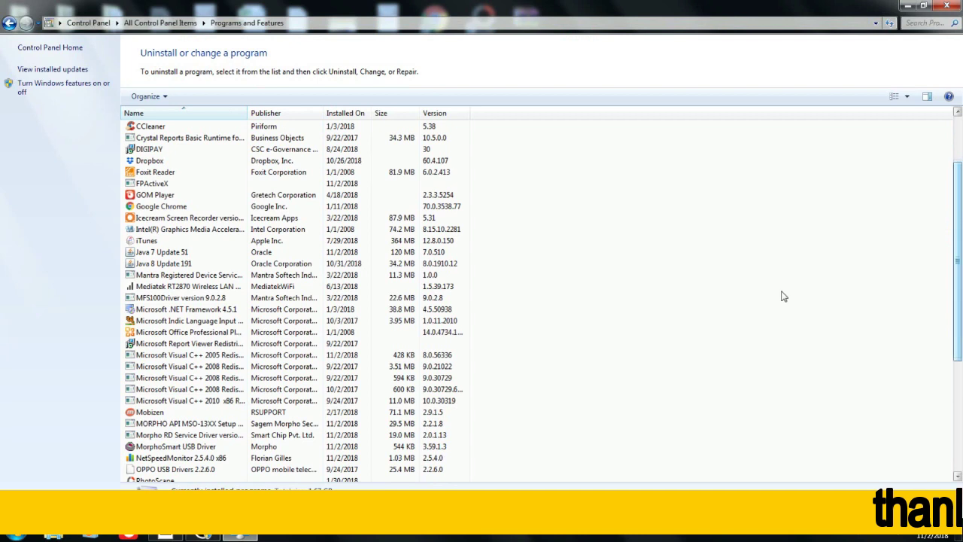
left_click(183, 449)
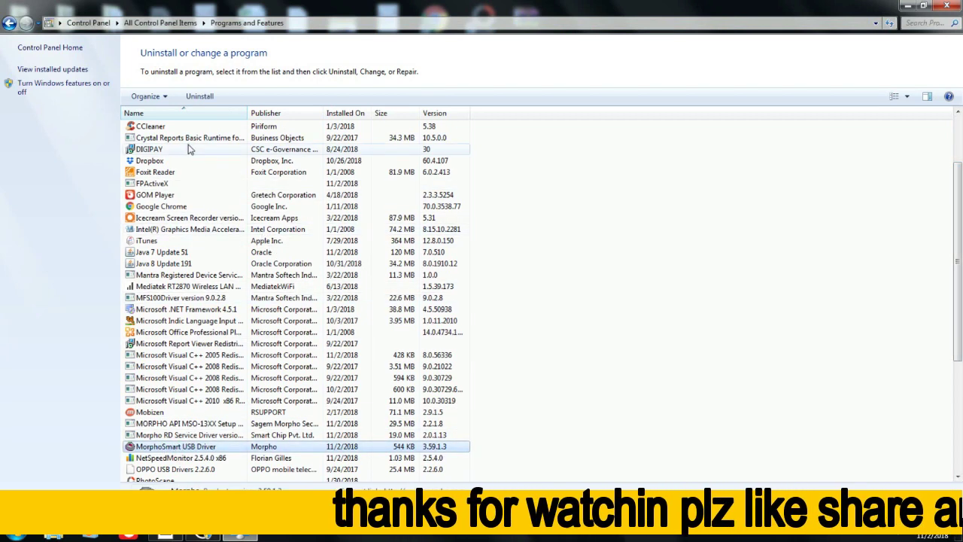
left_click(197, 96)
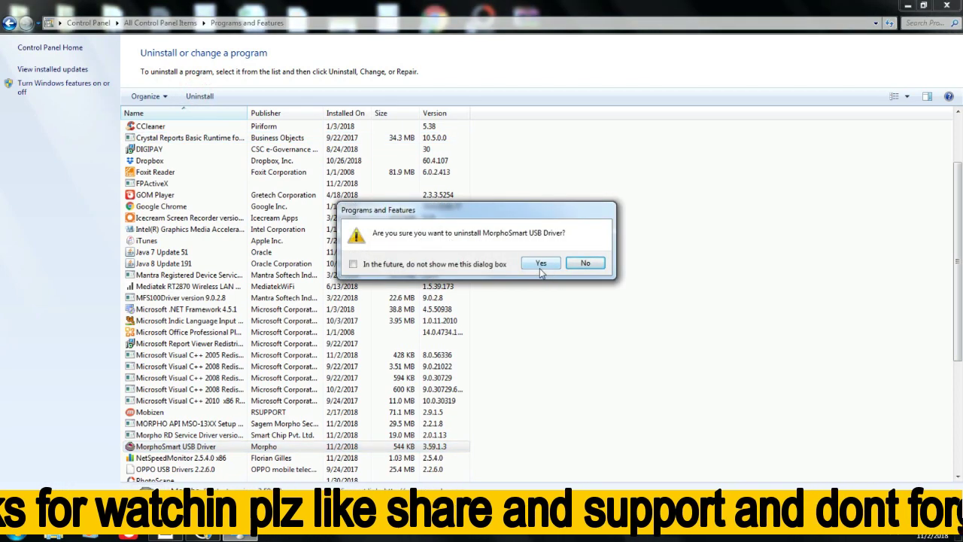
Step: Check Device Manager for the MorphoSmart CBM device under Universal Serial Bus controllers, and close Device Manager
key("super")
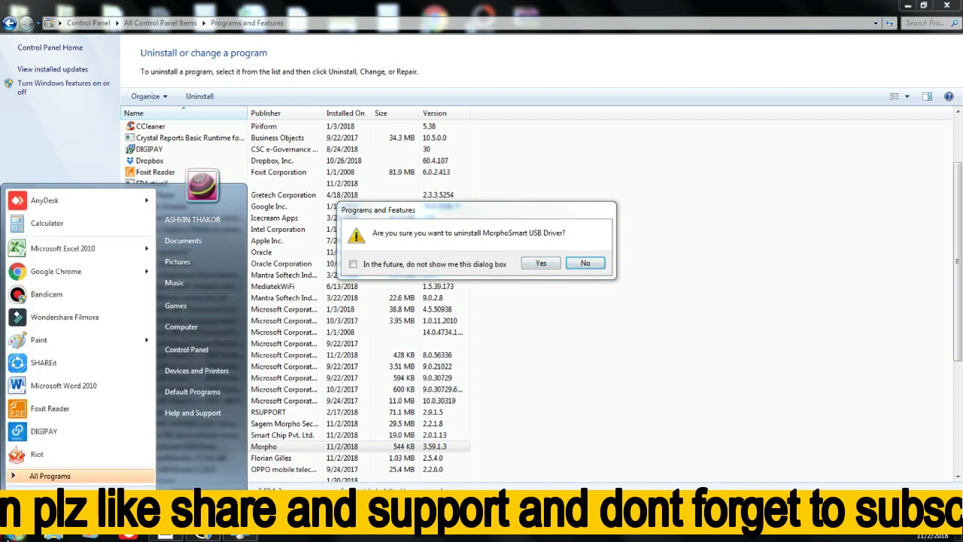
right_click(186, 325)
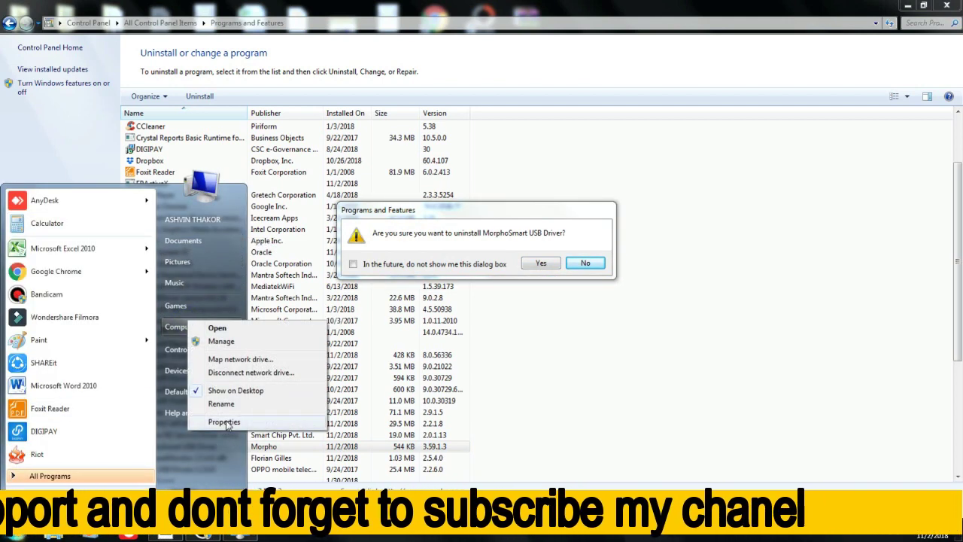
left_click(226, 420)
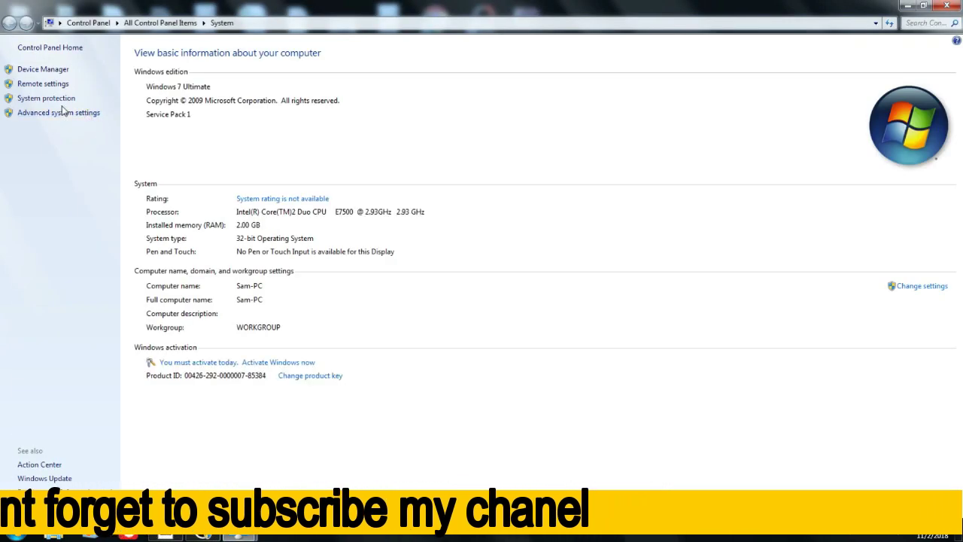
left_click(43, 69)
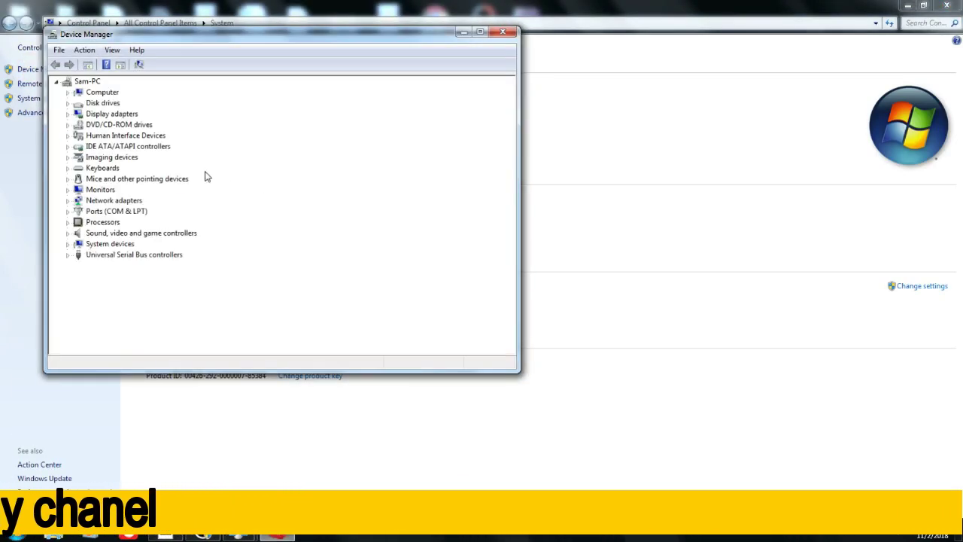
left_click(68, 254)
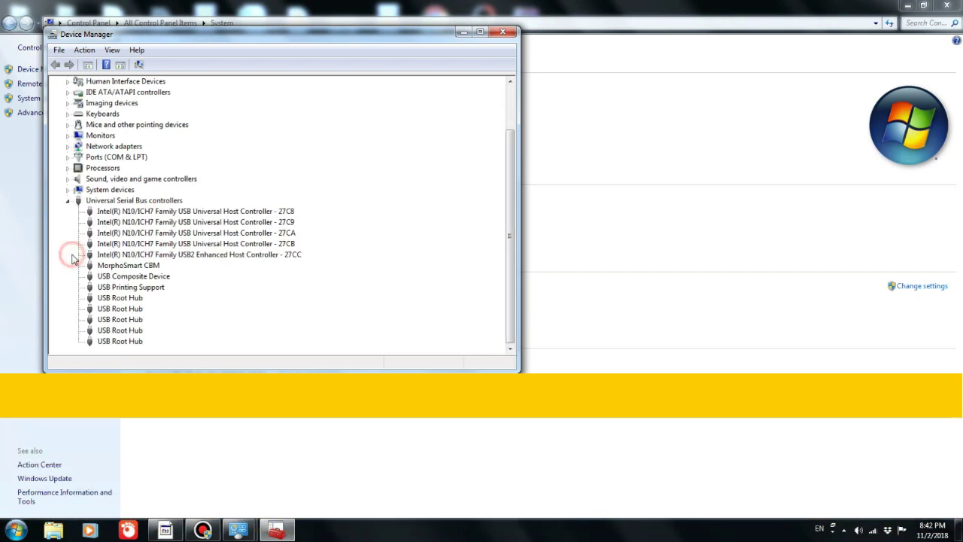
left_click(115, 267)
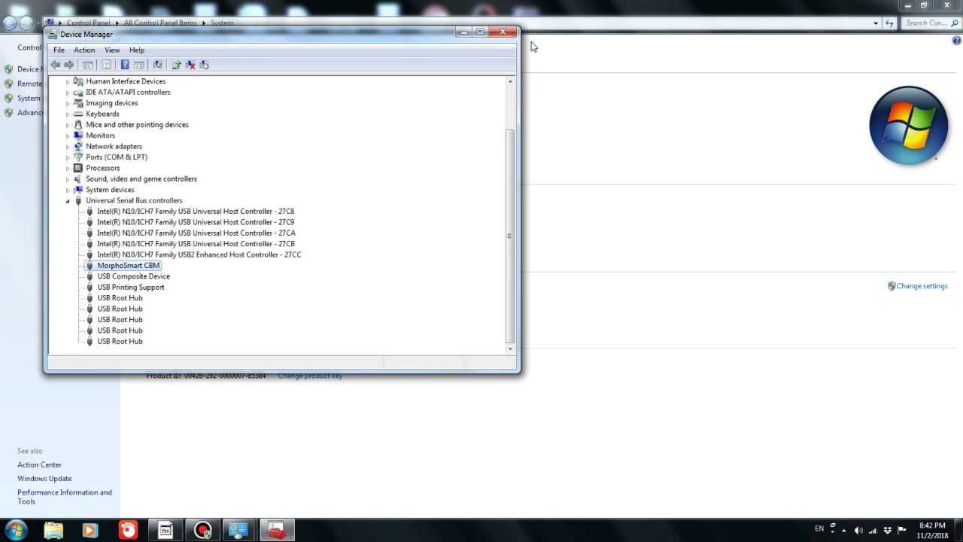
left_click(504, 35)
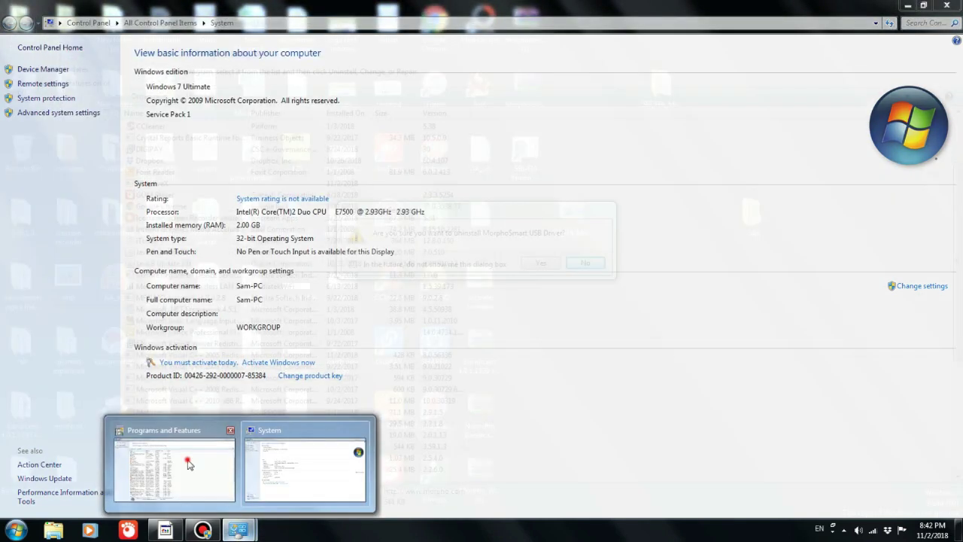
Step: Return to Programs and Features and confirm the MorphoSmart USB Driver uninstall, allowing MorphoSmart USB Service to be closed automatically
left_click(207, 463)
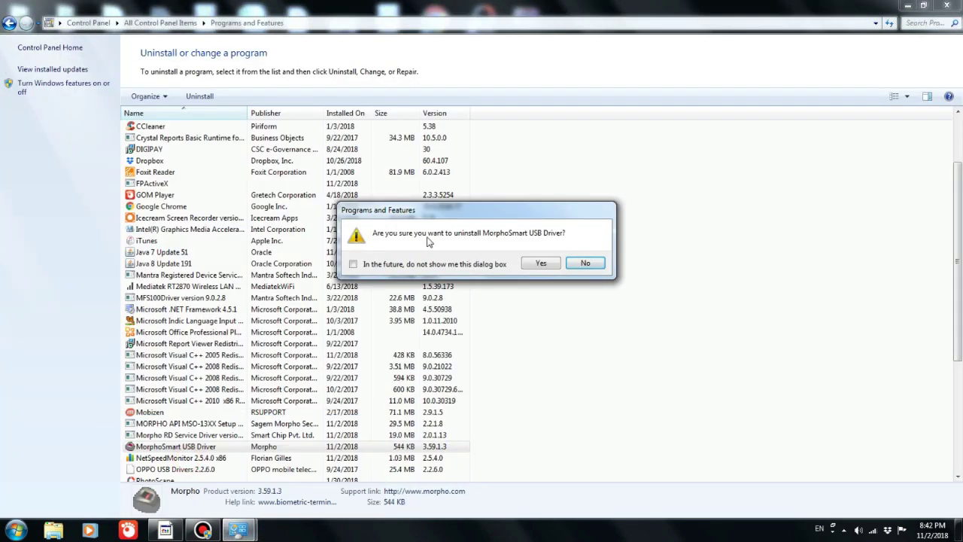
left_click(544, 264)
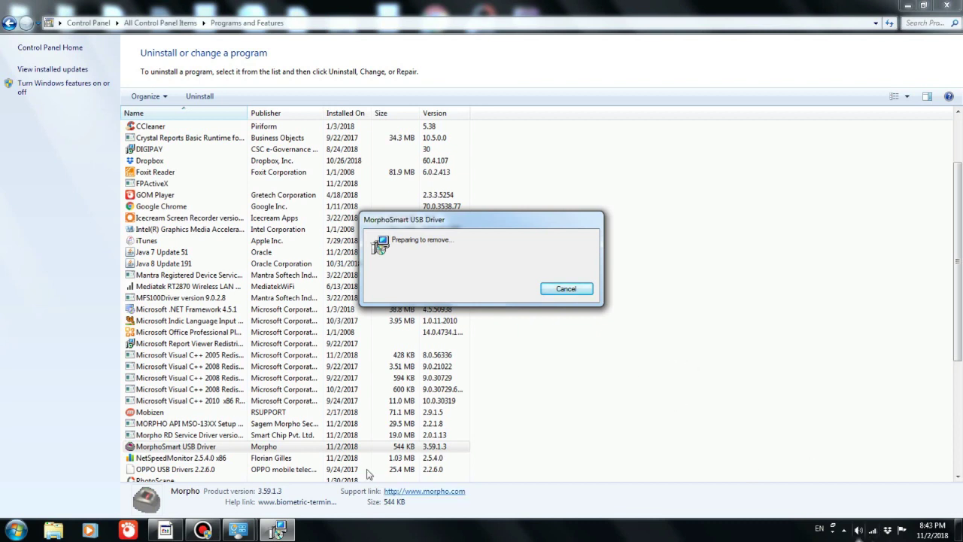
mouse_move(538, 532)
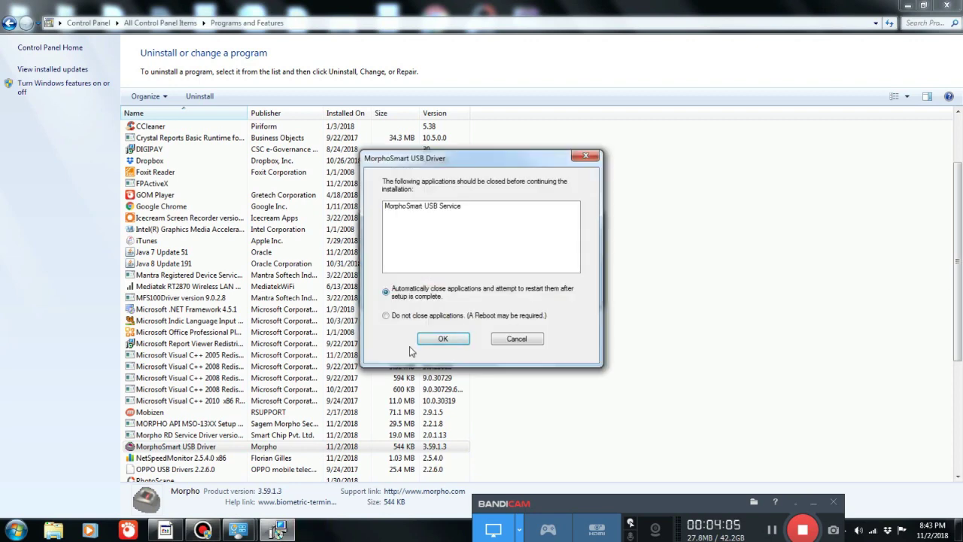
left_click(444, 338)
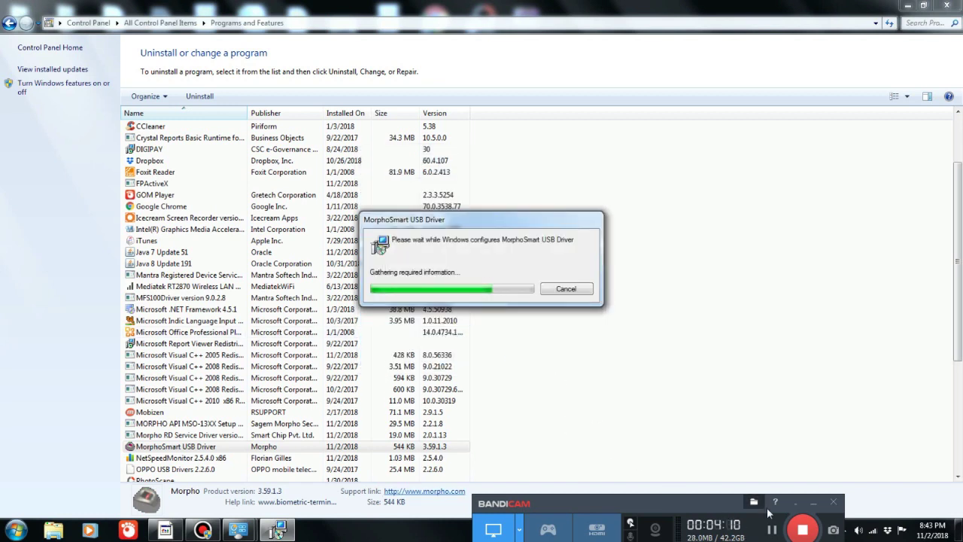
left_click(796, 502)
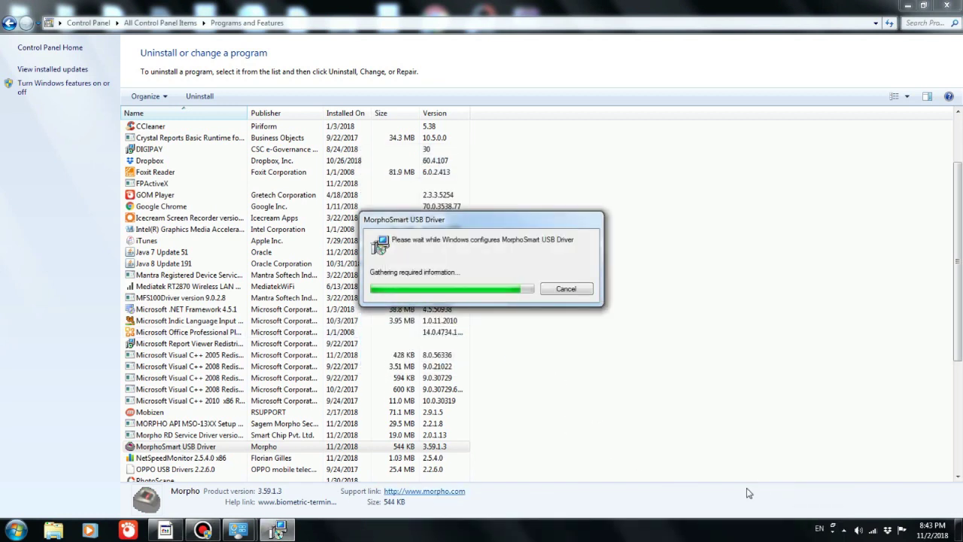
left_click(205, 532)
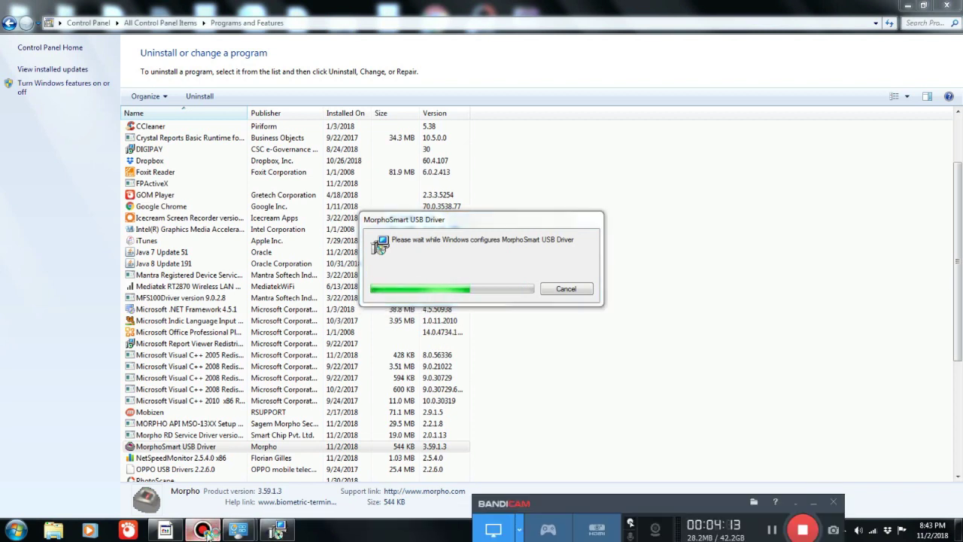
left_click(206, 531)
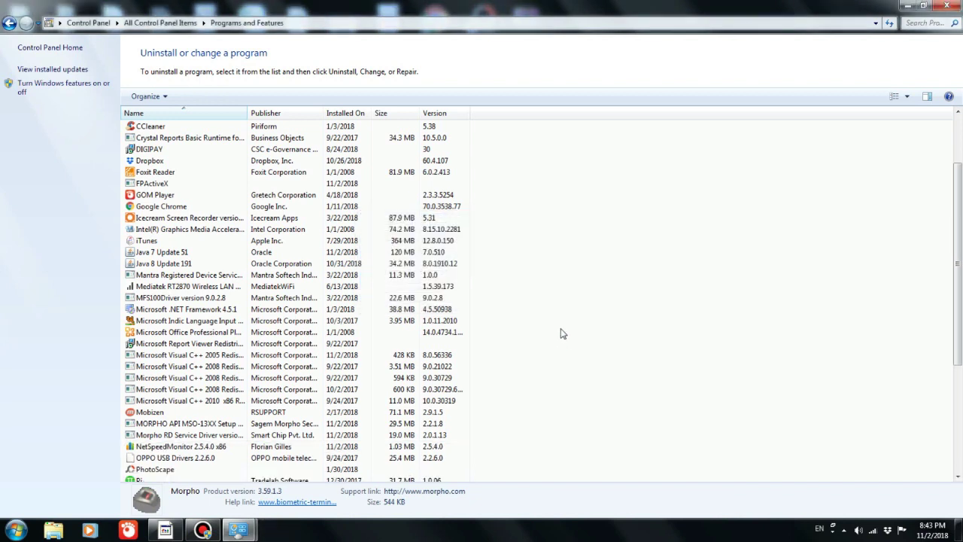
Step: Uninstall Morpho RD Service Driver with all of its components and dismiss the completion notice
left_click(167, 436)
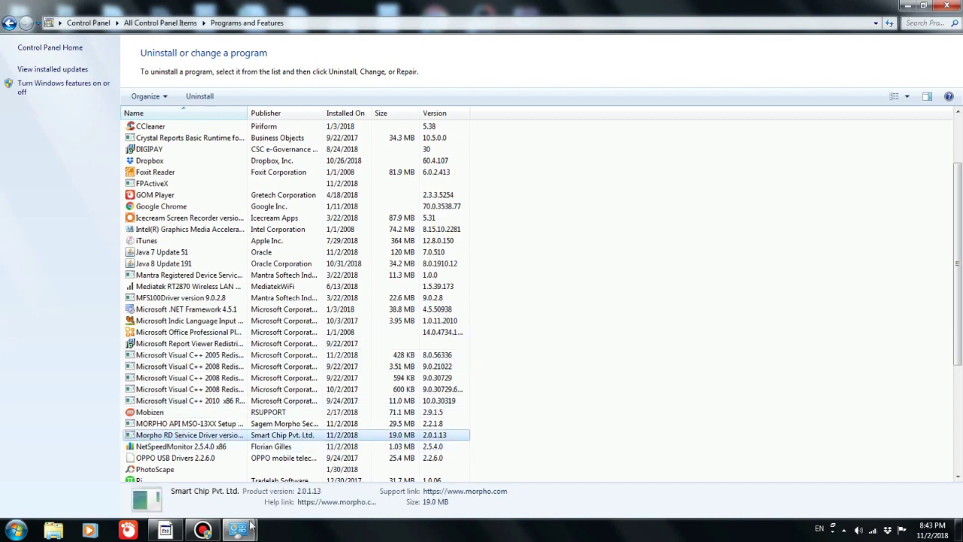
left_click(189, 102)
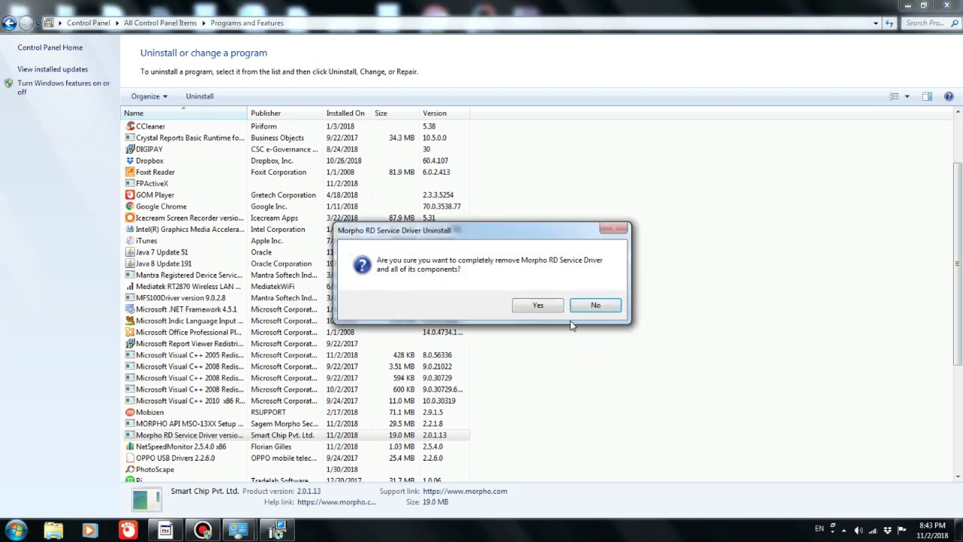
left_click(552, 307)
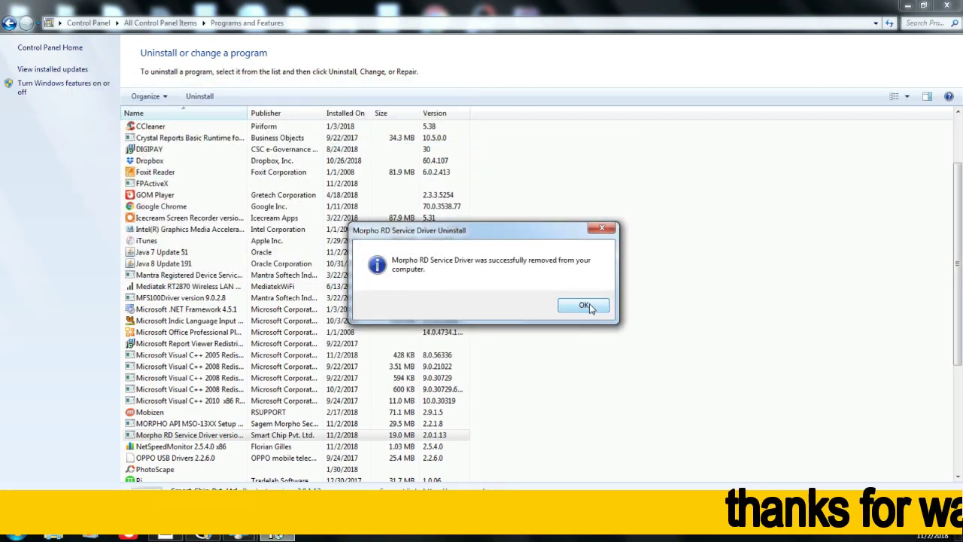
left_click(587, 305)
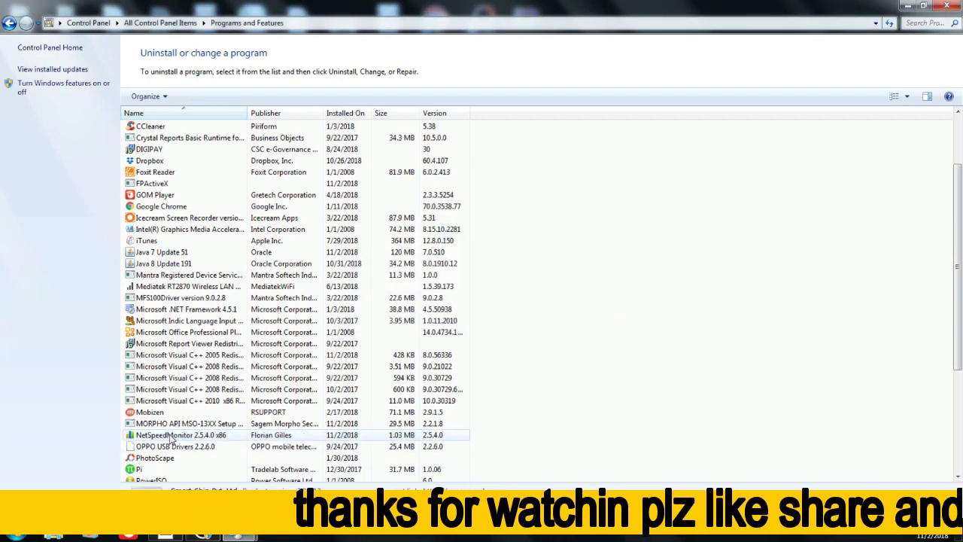
Step: Uninstall MORPHO API MSO-13XX Setup and check the rest of the installed programs list
left_click(209, 423)
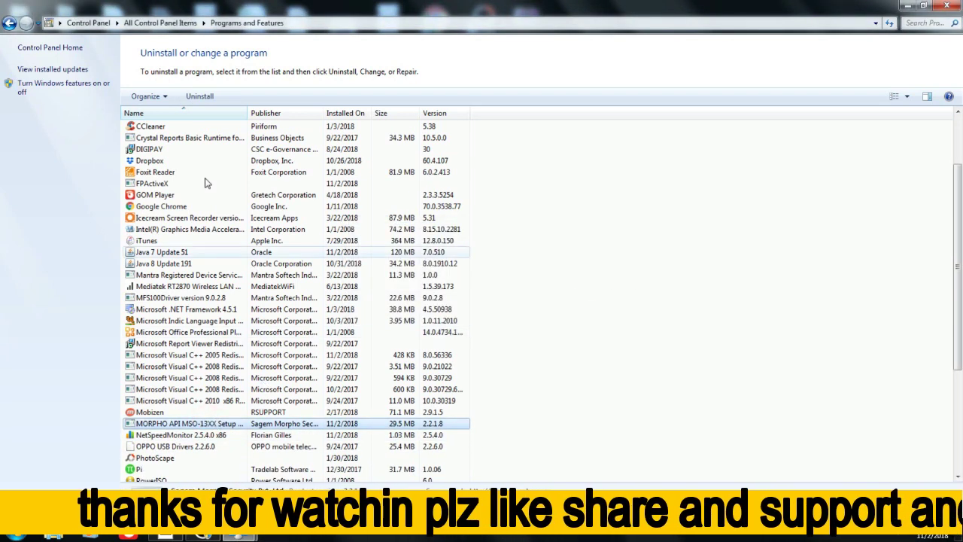
left_click(200, 97)
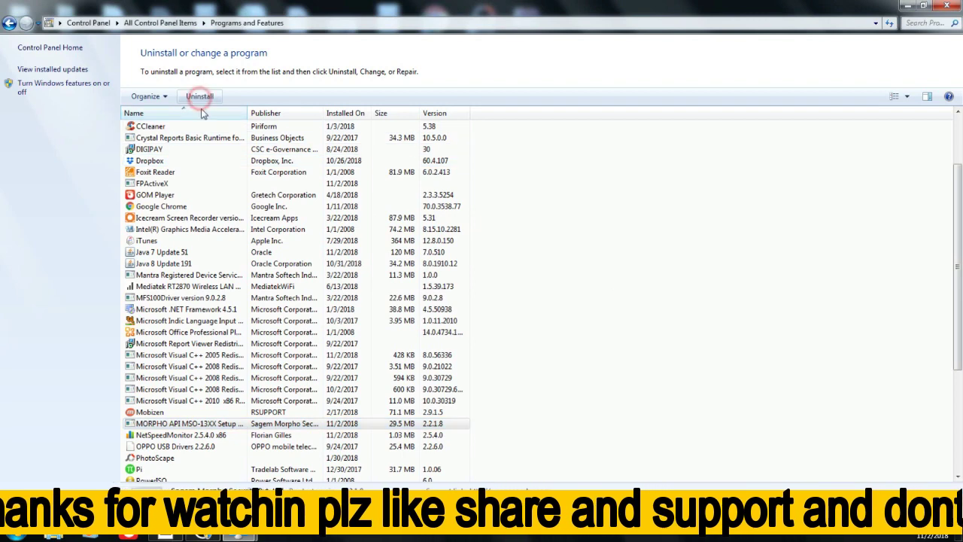
left_click(544, 305)
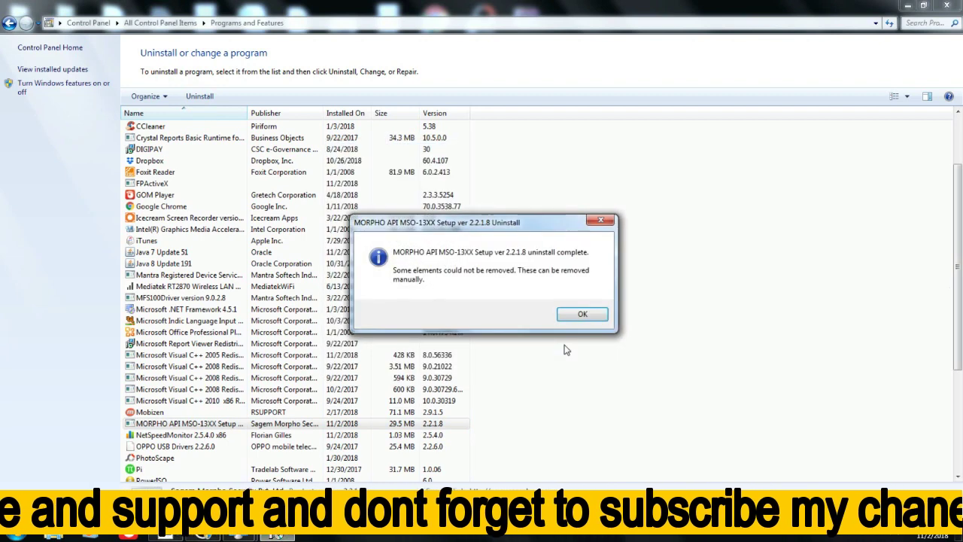
left_click(581, 315)
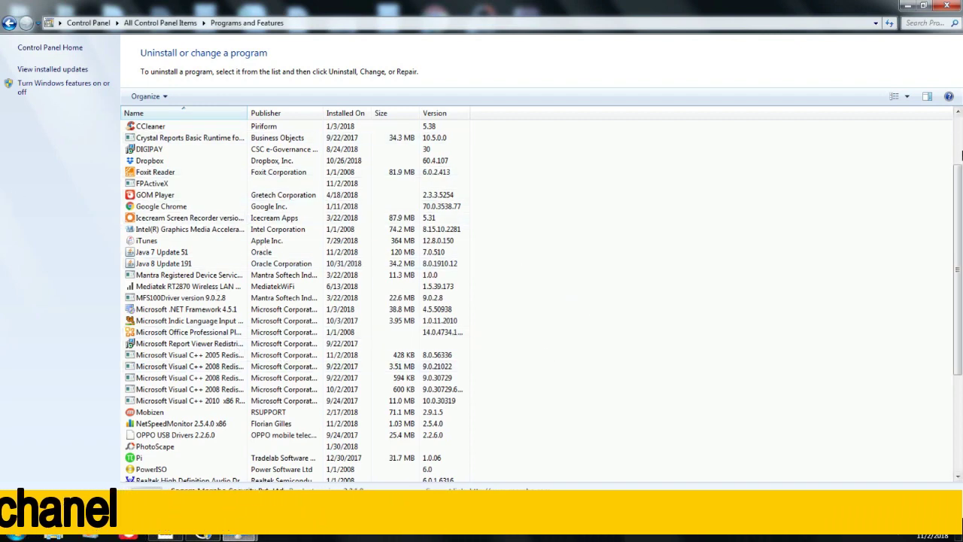
left_click_drag(961, 202, 962, 300)
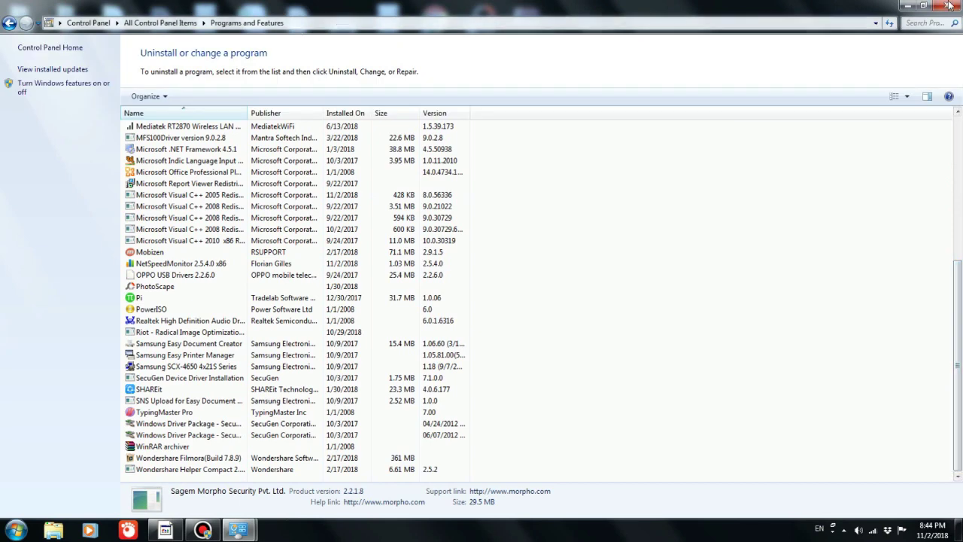
Step: Go back to Computer, open Local Disk (C:) and delete the MORPHORDLOG folder to the Recycle Bin
left_click(9, 23)
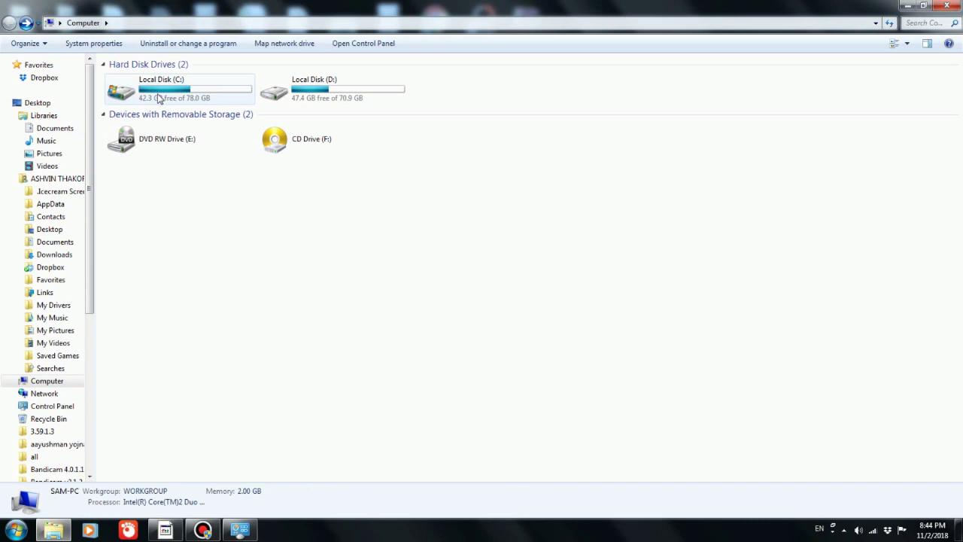
double_click(158, 98)
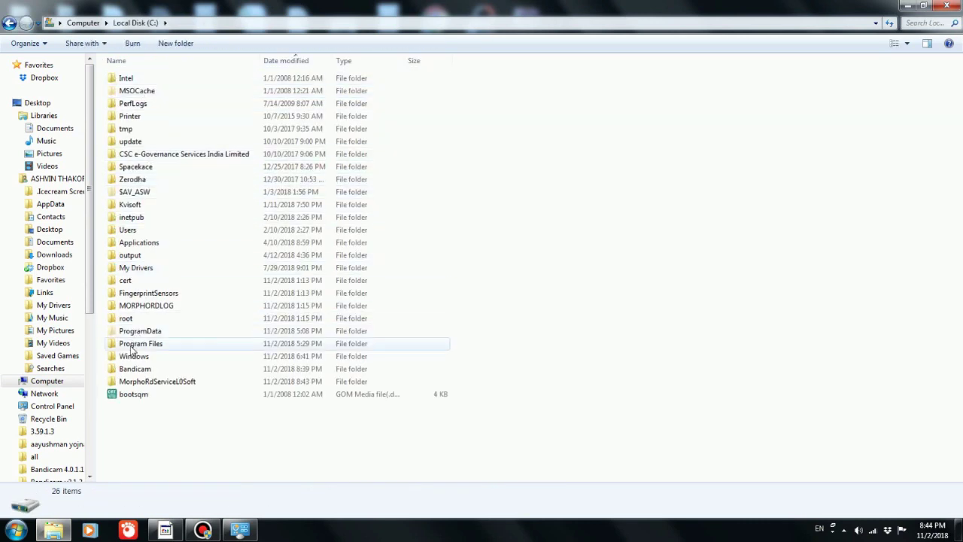
left_click(155, 308)
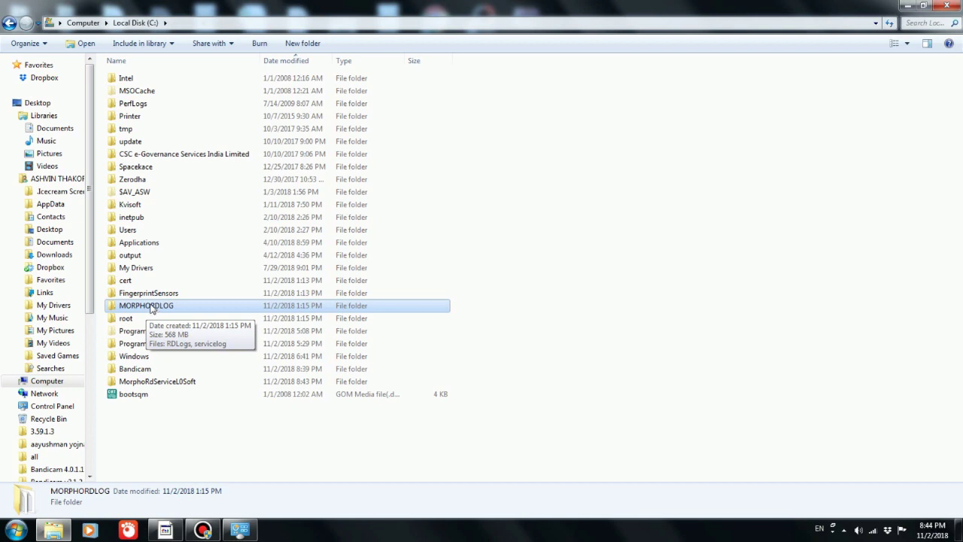
right_click(155, 309)
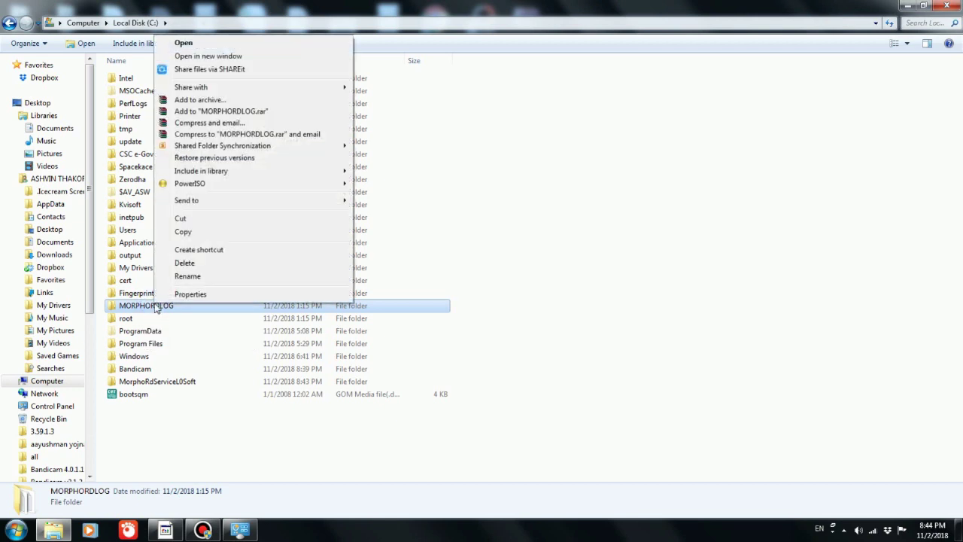
left_click(193, 264)
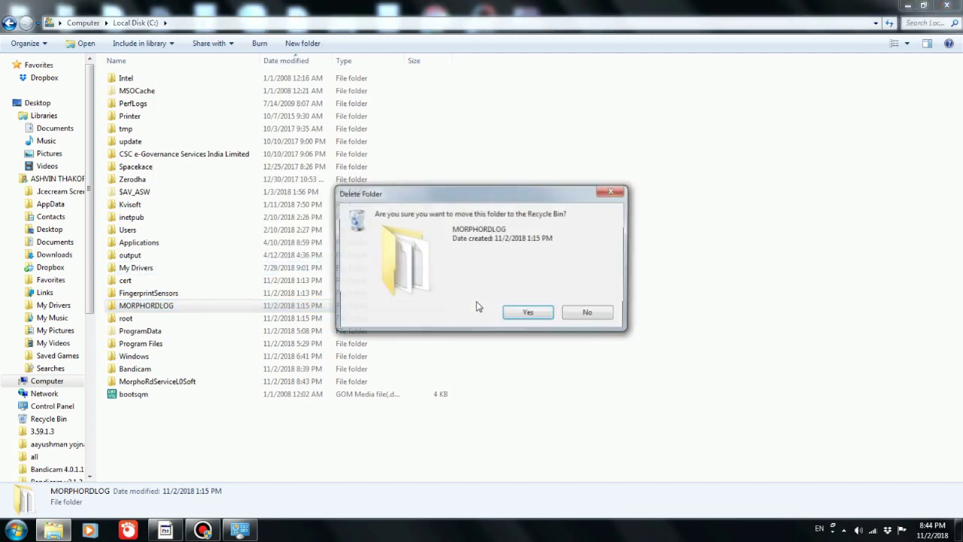
left_click(538, 312)
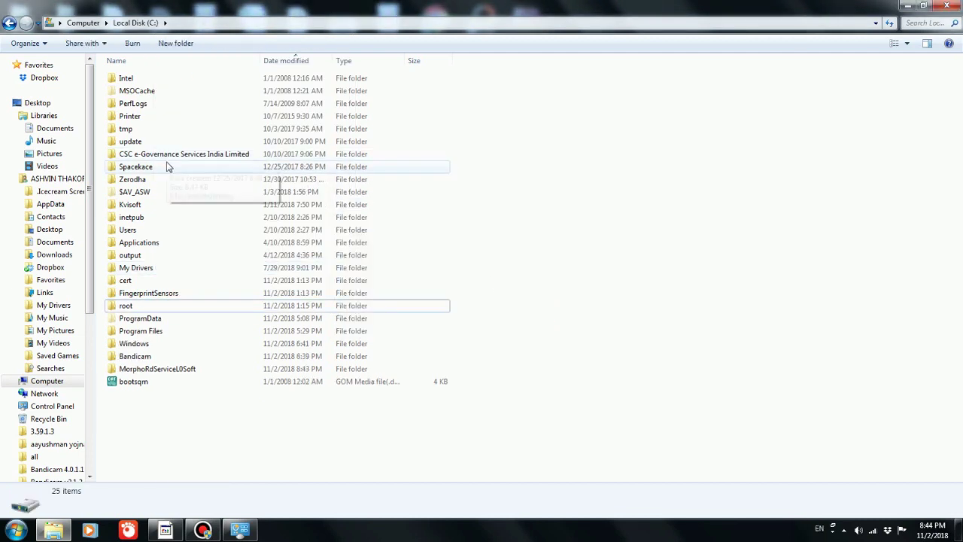
Step: Close the Local Disk (C:) and System windows to return to the desktop
left_click(133, 129)
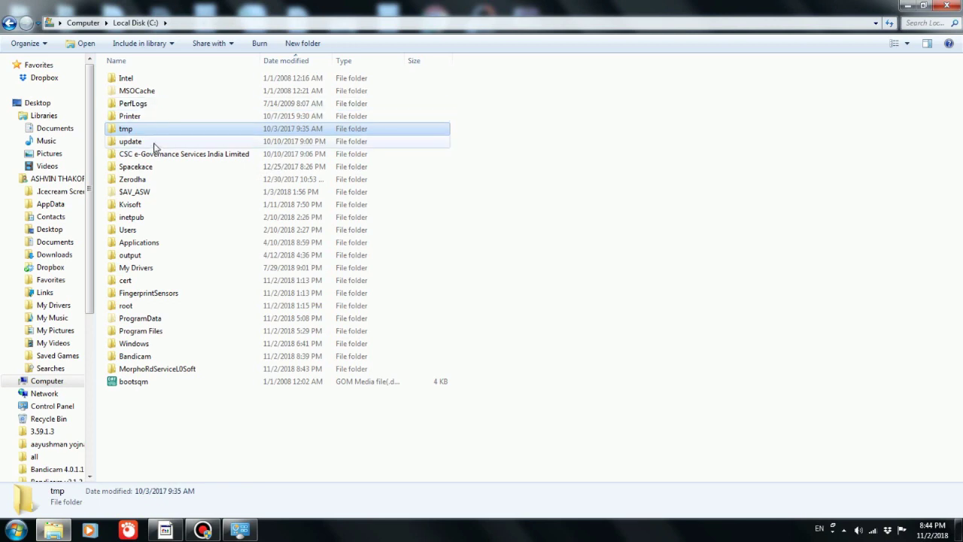
left_click(154, 143)
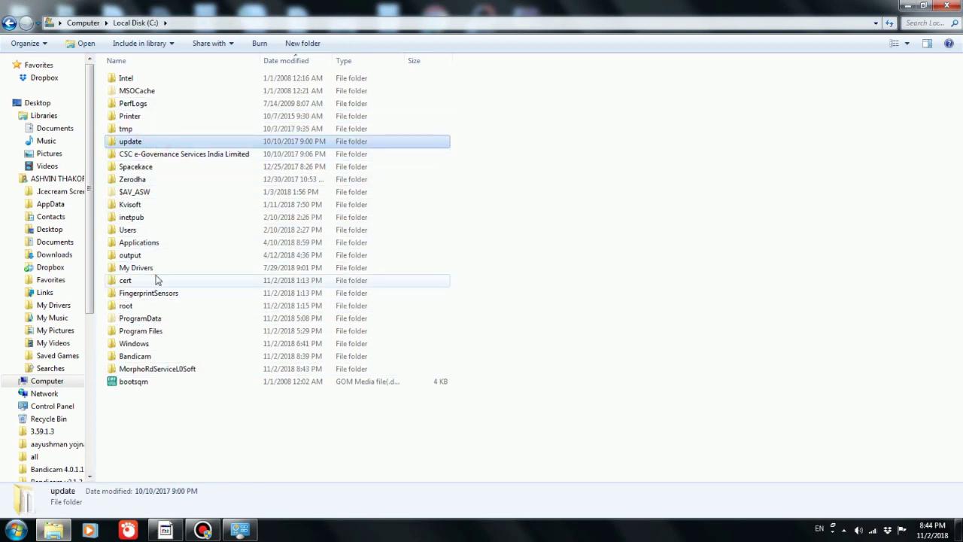
left_click(950, 6)
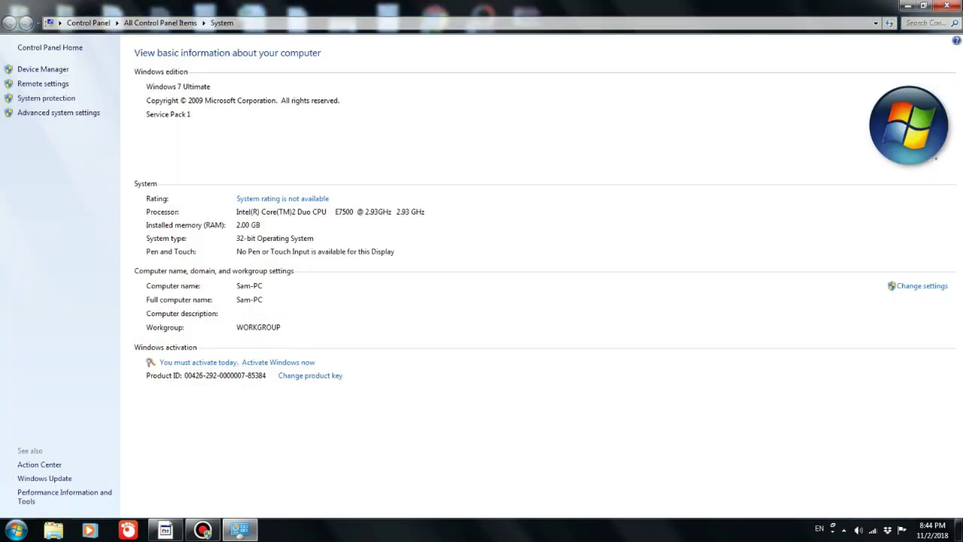
left_click(949, 6)
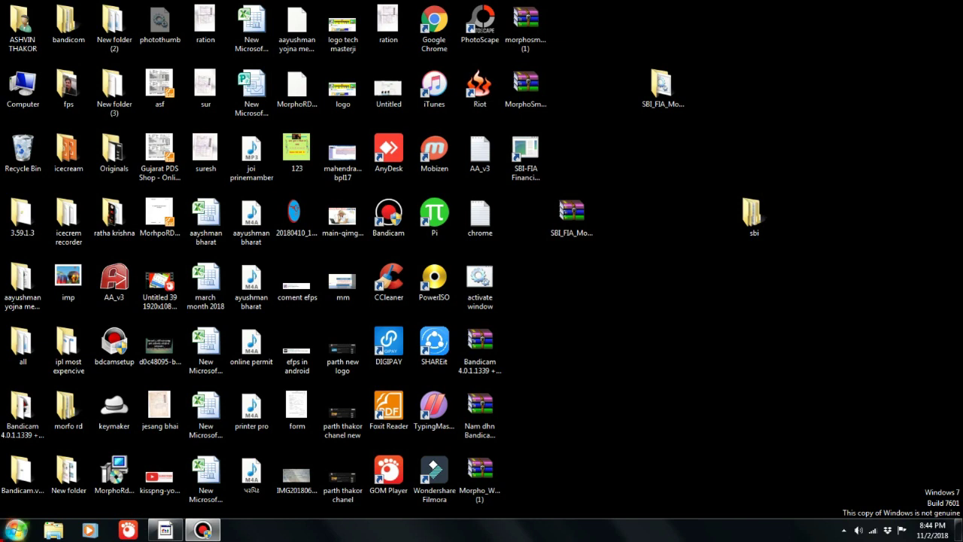
Step: Find Run through the Start search and use it to open the temporary files folder with %temp%
left_click(17, 530)
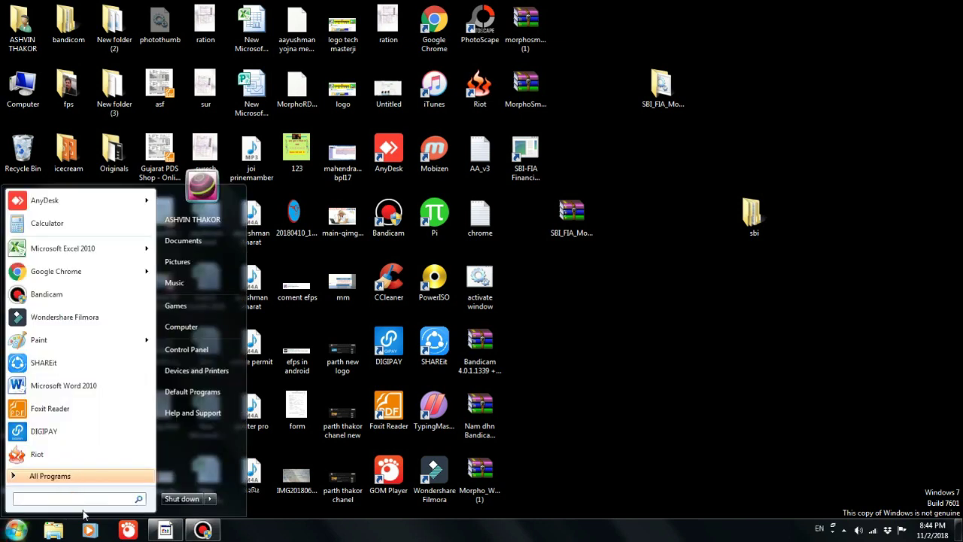
type("run")
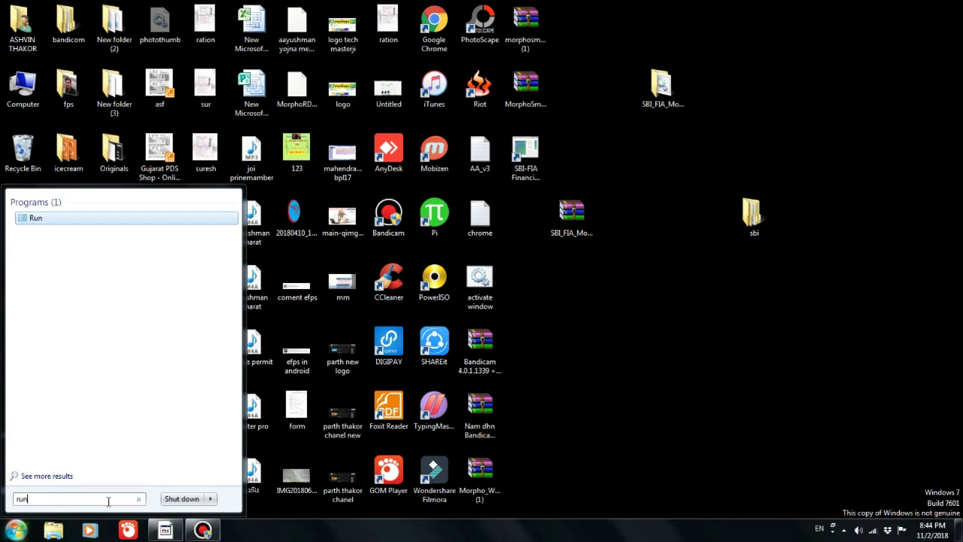
key("Return")
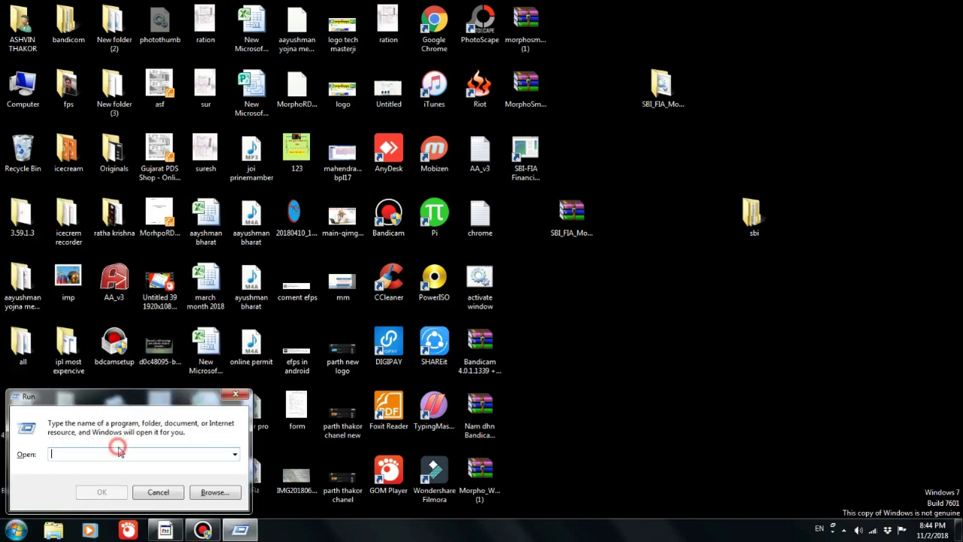
type("%temp%")
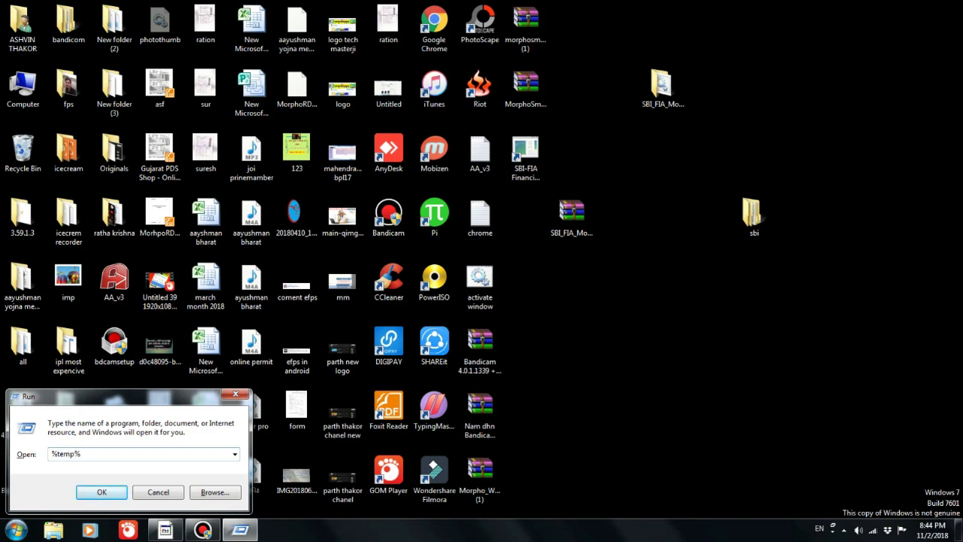
key("Return")
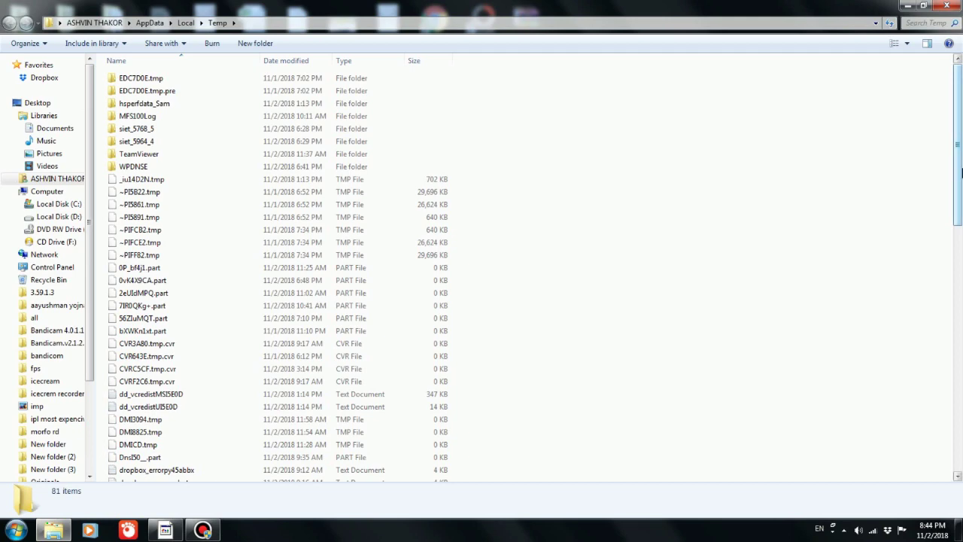
Step: Delete all items in the Temp folder, skipping the FXSAPIDebugLogFile that is in use, and close the folder
scroll(961, 171, "down", 15)
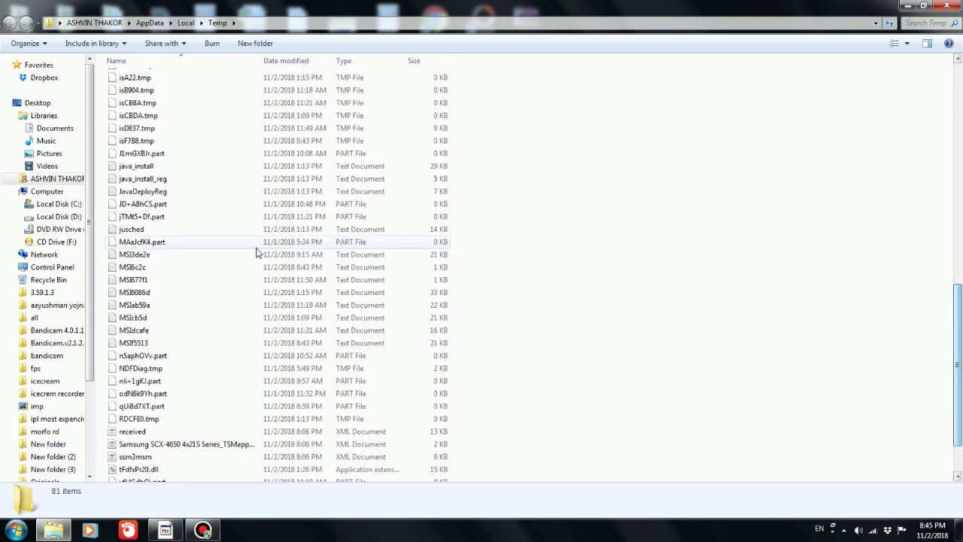
left_click(201, 254)
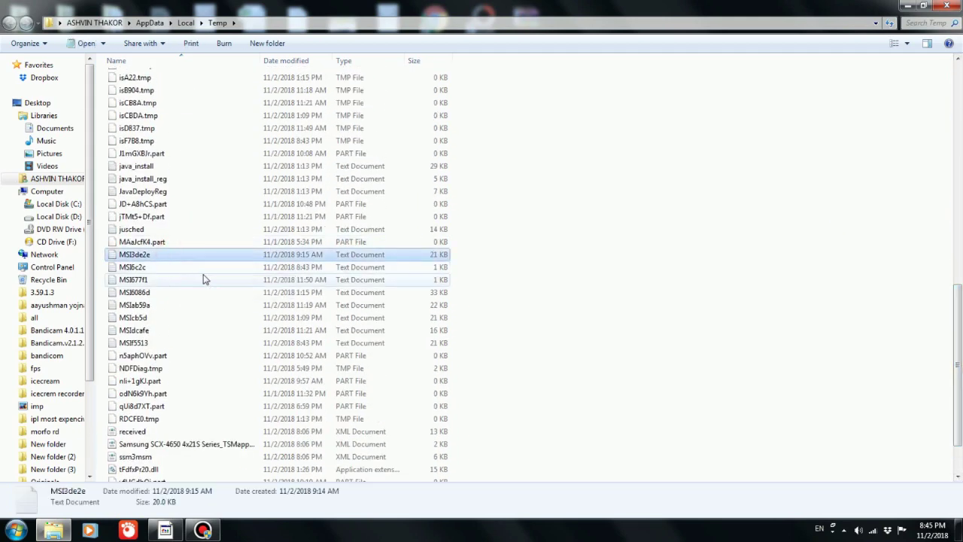
key("ctrl+a")
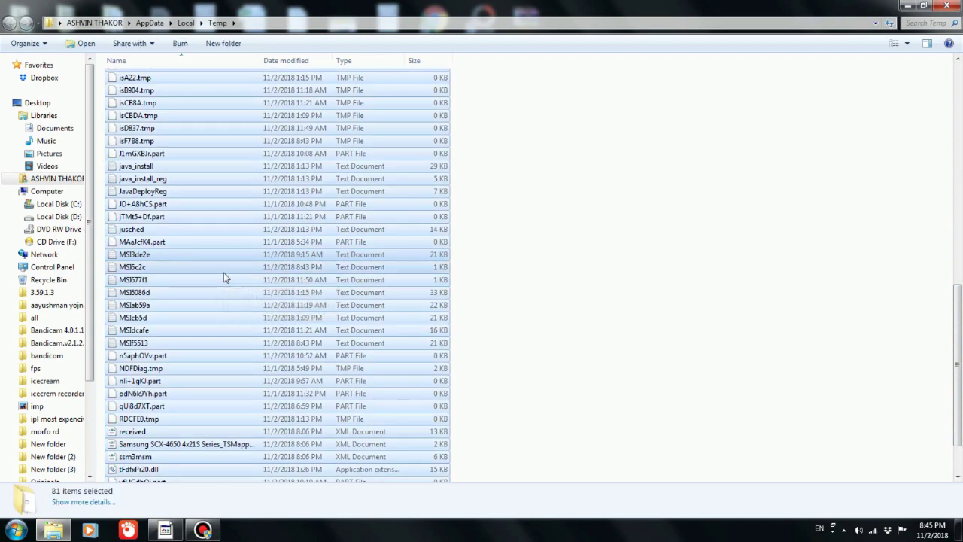
key("Delete")
left_click(531, 275)
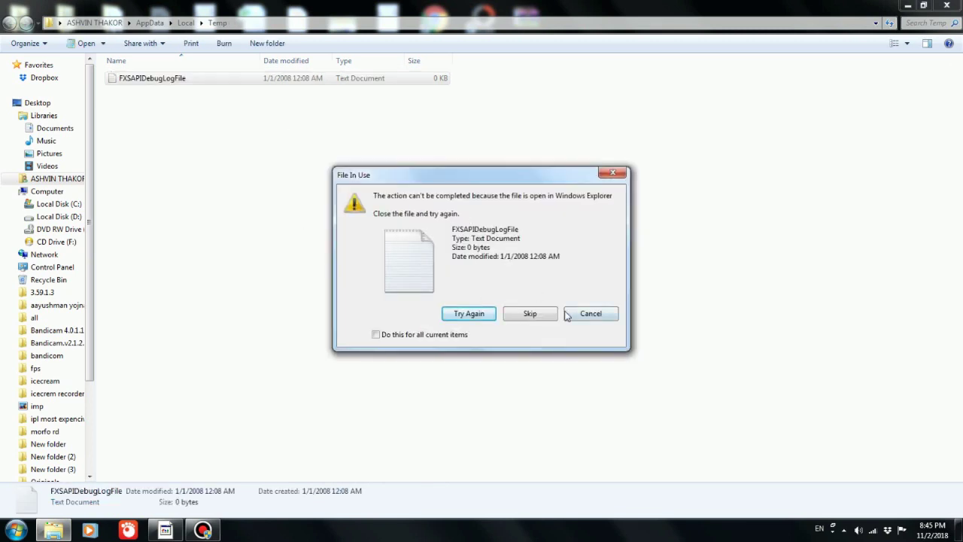
left_click(536, 313)
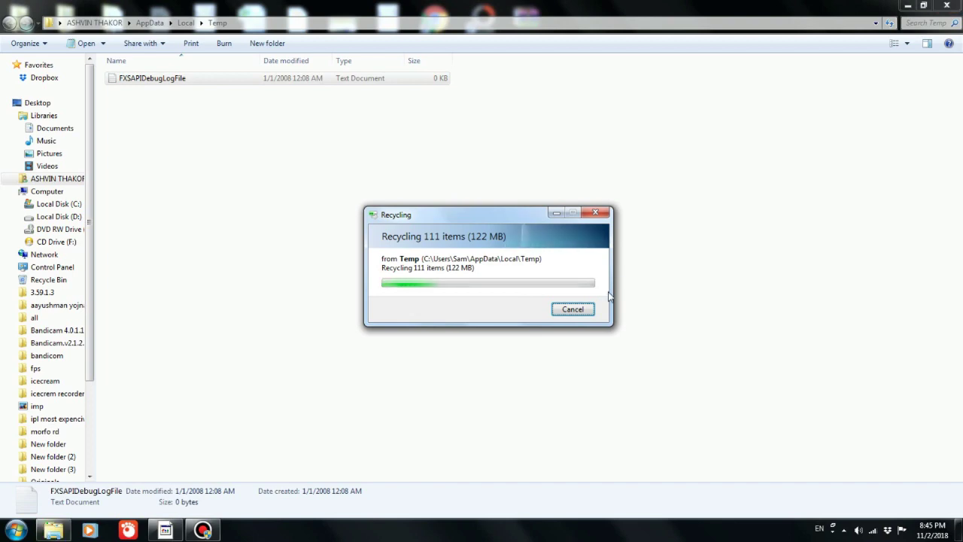
left_click(947, 5)
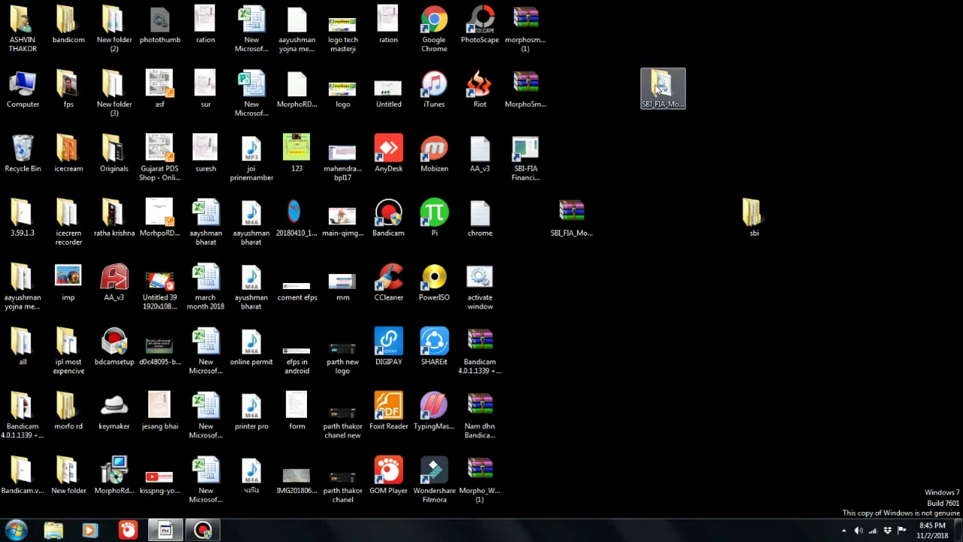
Step: Refresh the desktop twice
right_click(773, 42)
left_click(784, 74)
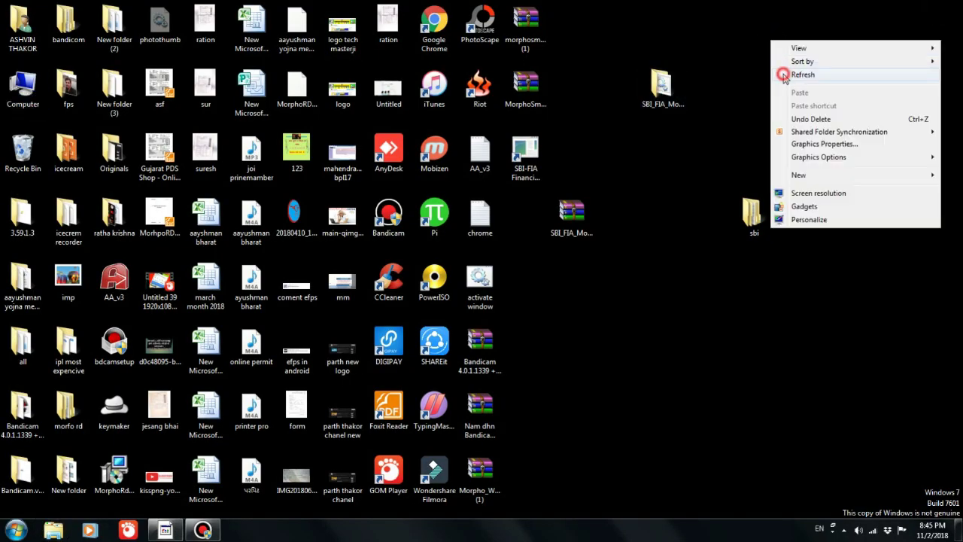
right_click(780, 51)
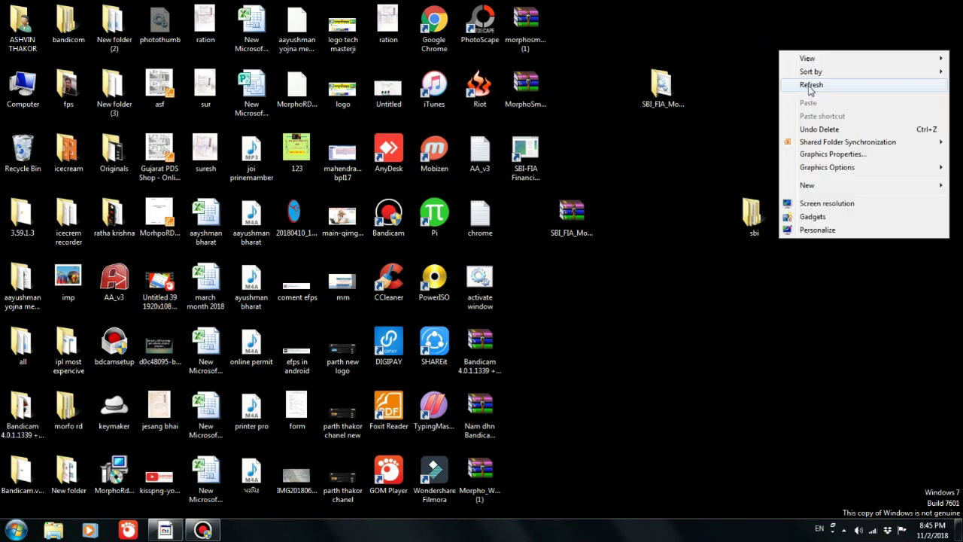
left_click(811, 85)
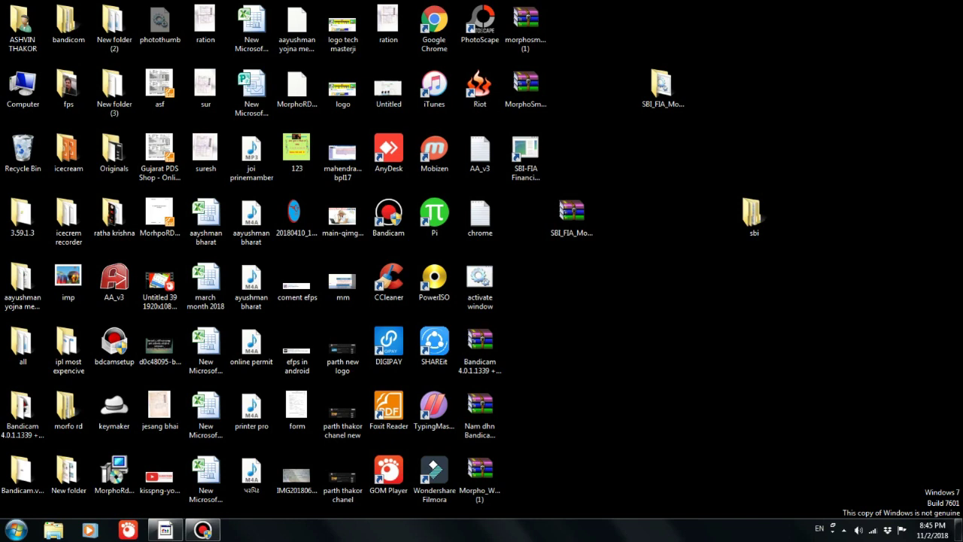
Step: Open the Windows date and time settings and confirm (UTC+05:30) Chennai, Kolkata, Mumbai, New Delhi as the time zone
left_click(927, 527)
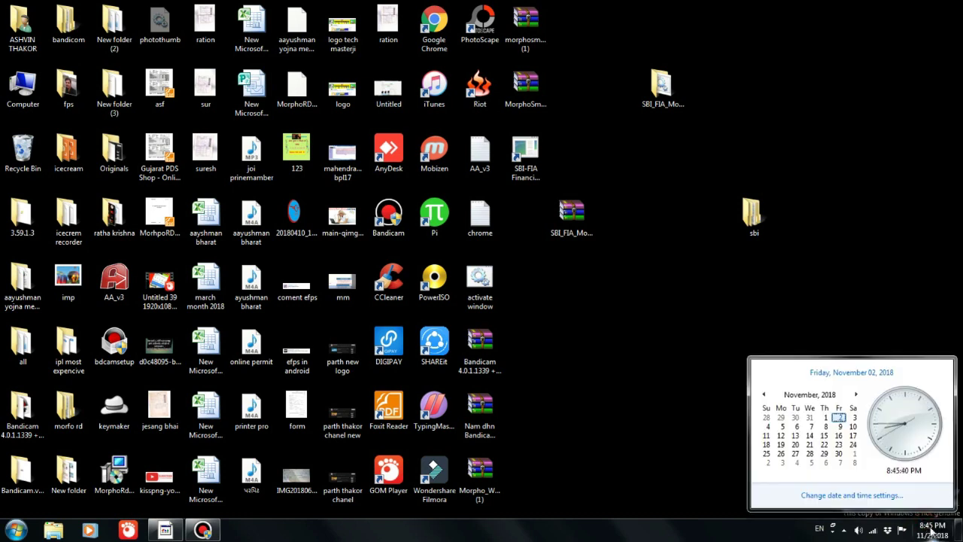
left_click(851, 496)
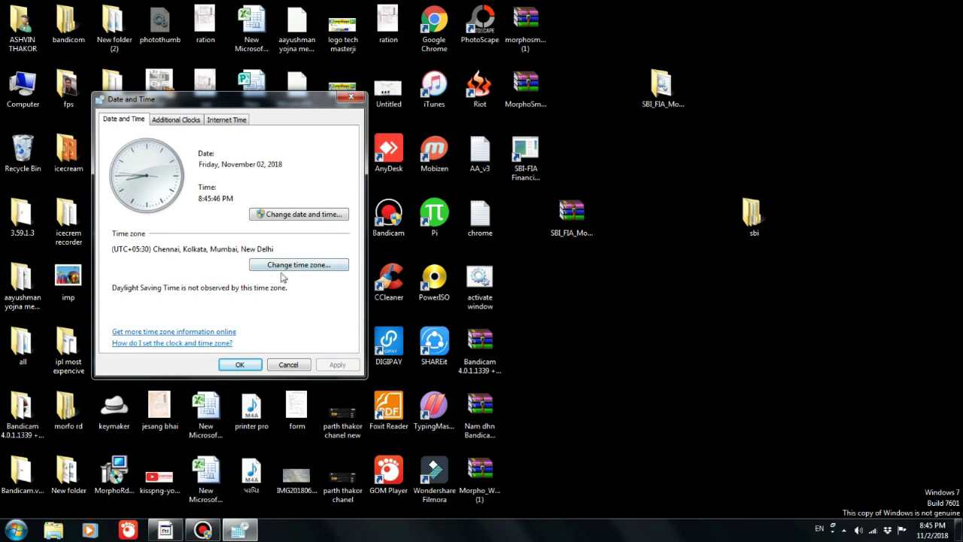
left_click(305, 268)
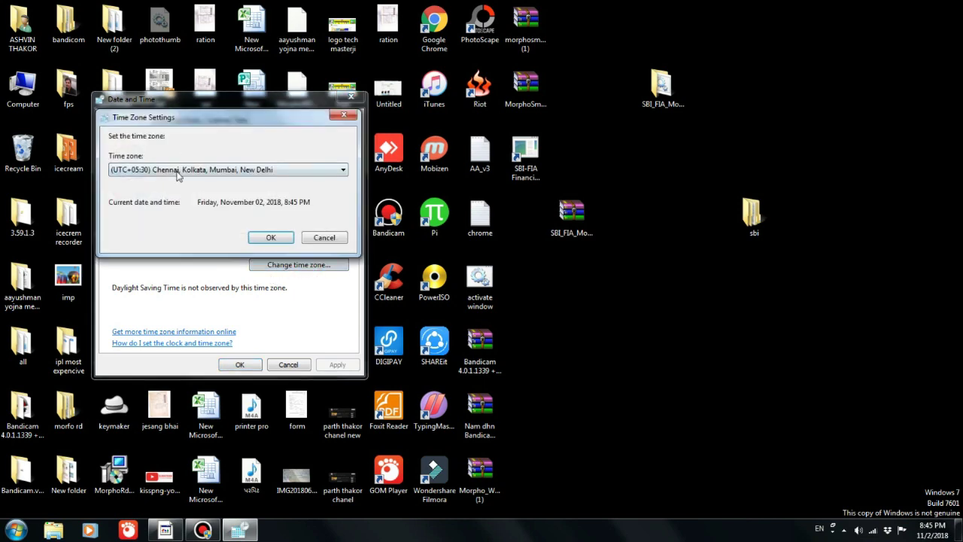
left_click(177, 175)
left_click(161, 176)
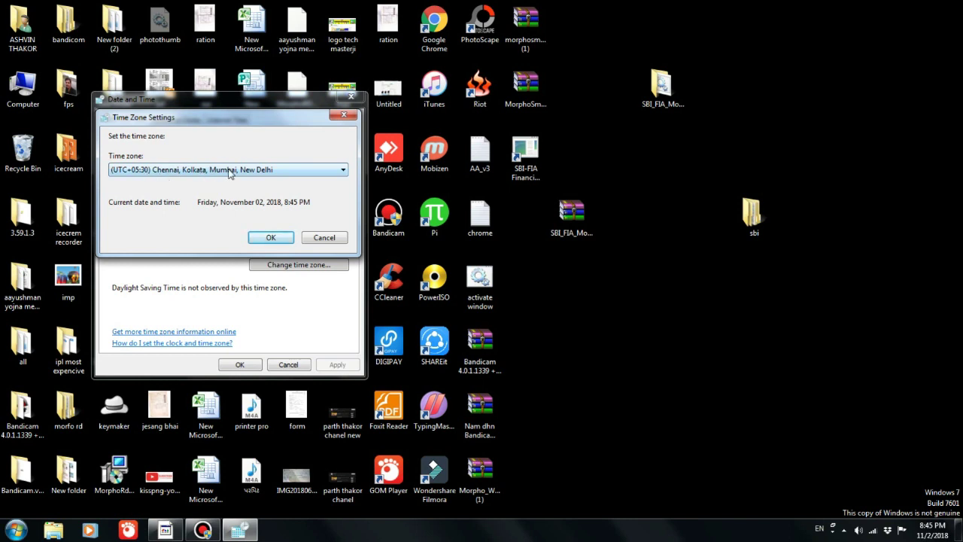
left_click(275, 237)
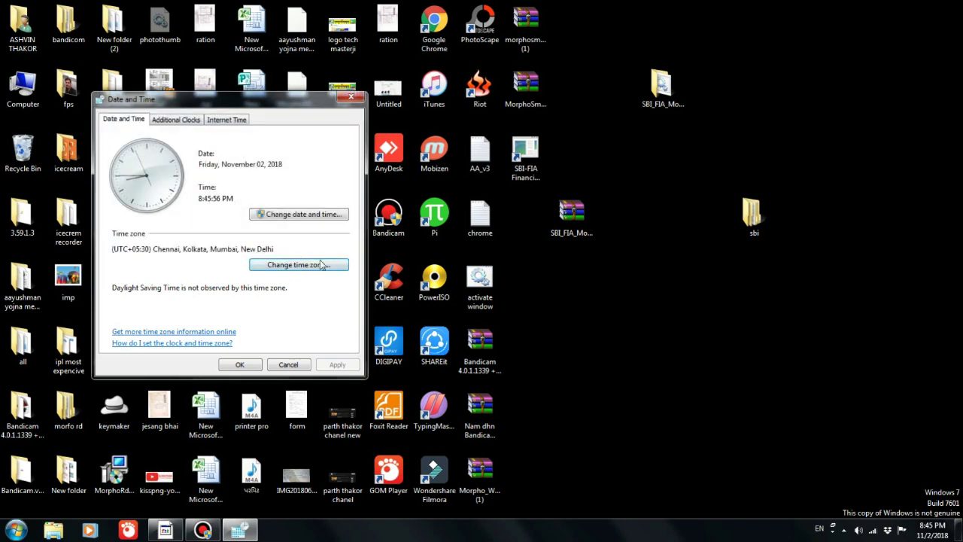
Step: Synchronize the computer clock with the time.windows.com Internet time server and close the date and time settings
left_click(232, 120)
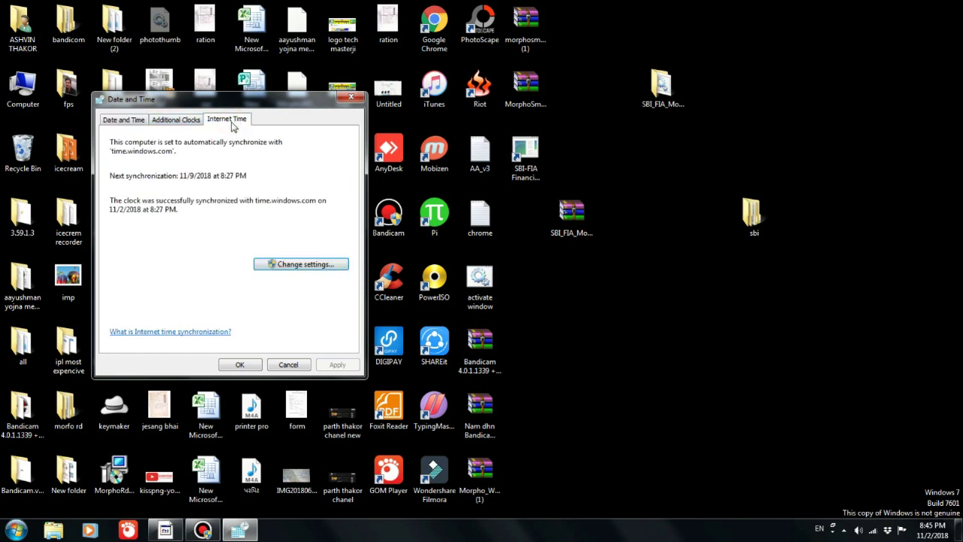
left_click(294, 267)
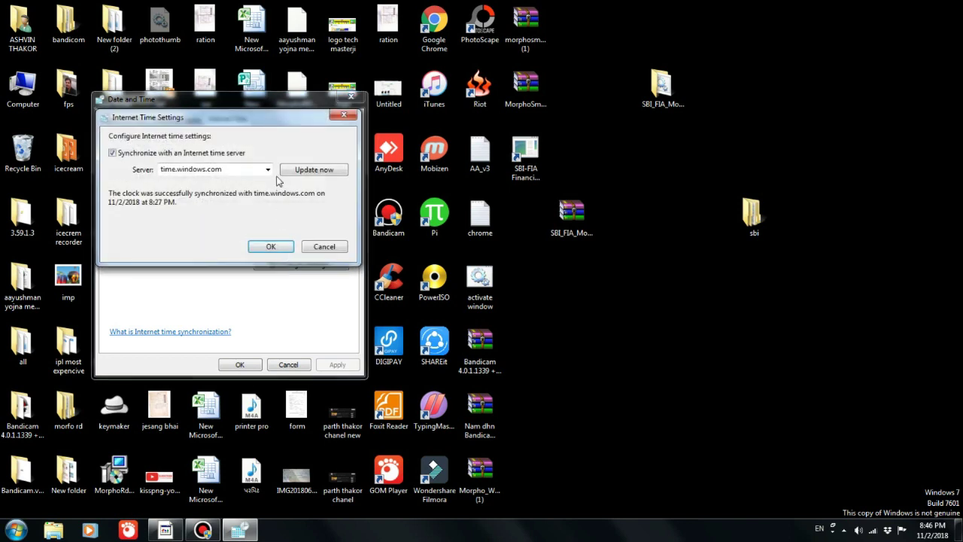
left_click(316, 174)
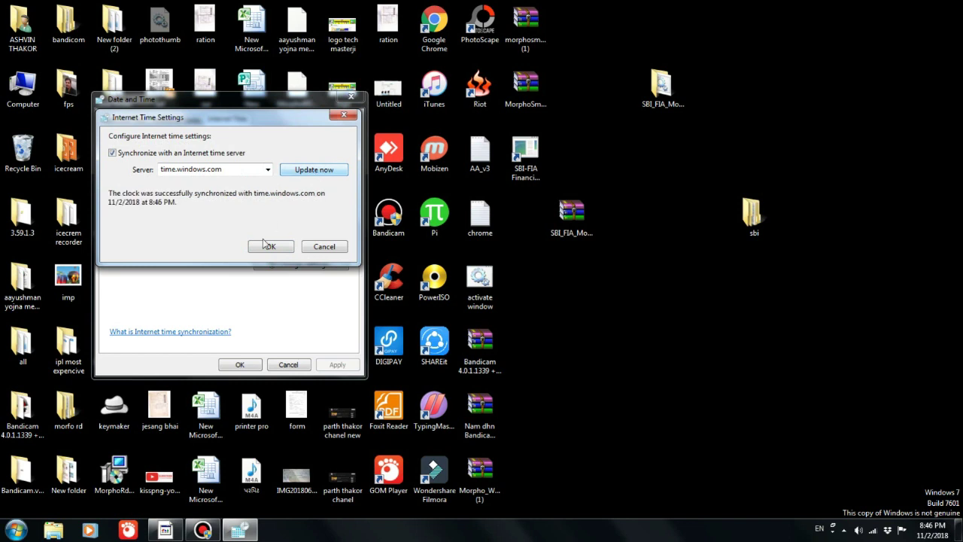
left_click(178, 208)
left_click(268, 250)
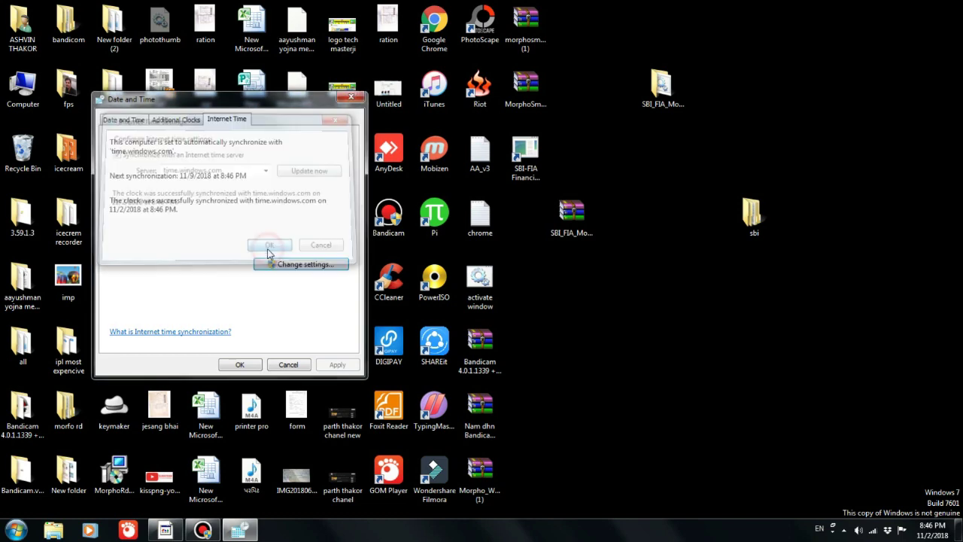
left_click(238, 365)
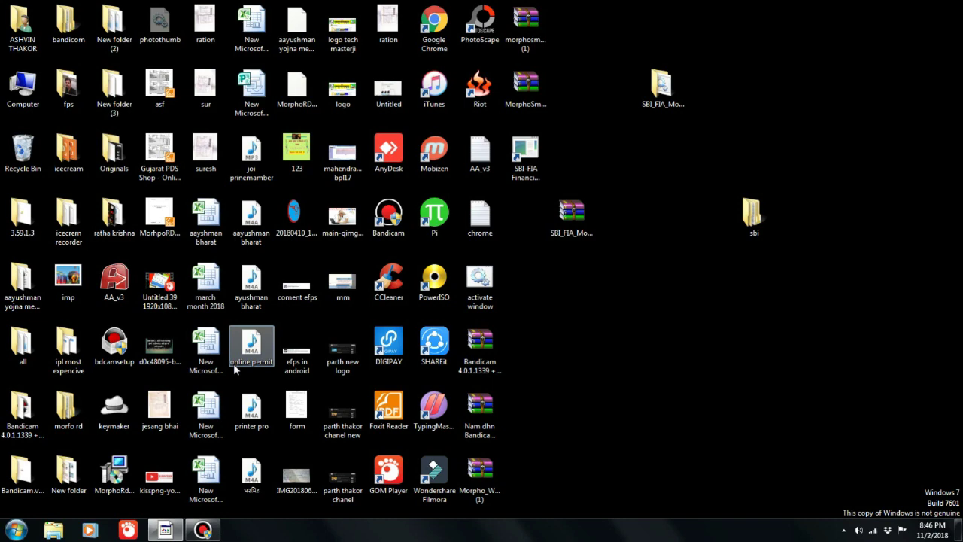
Step: Refresh the desktop repeatedly
right_click(789, 143)
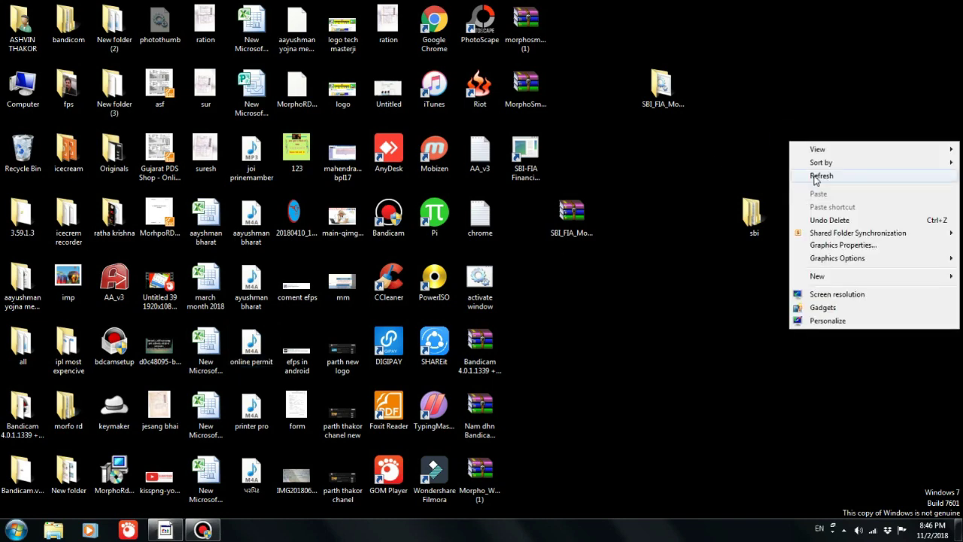
left_click(817, 178)
right_click(793, 147)
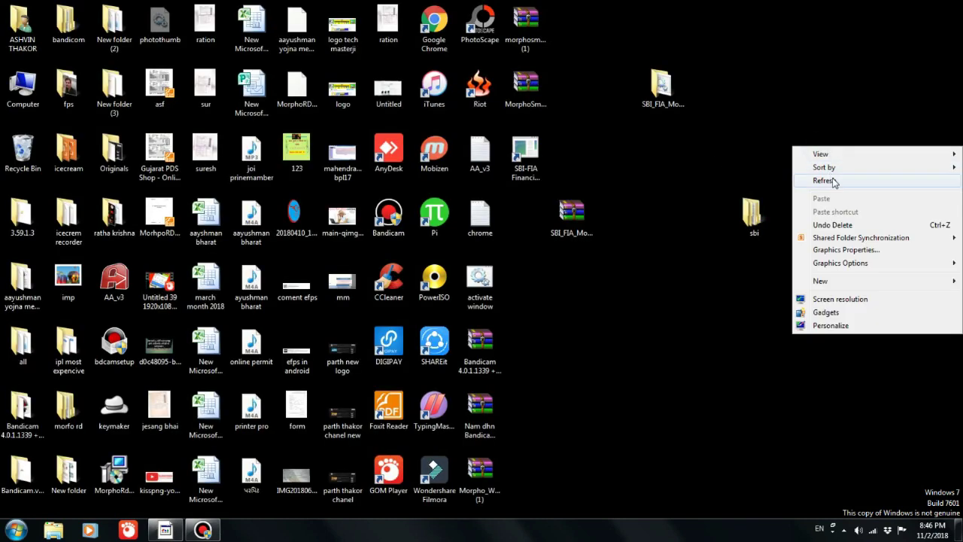
left_click(832, 179)
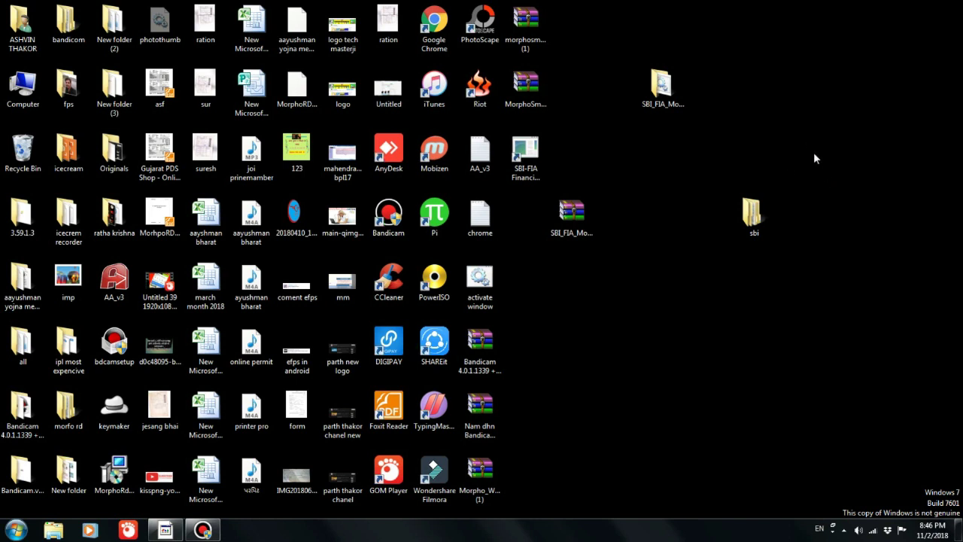
right_click(792, 133)
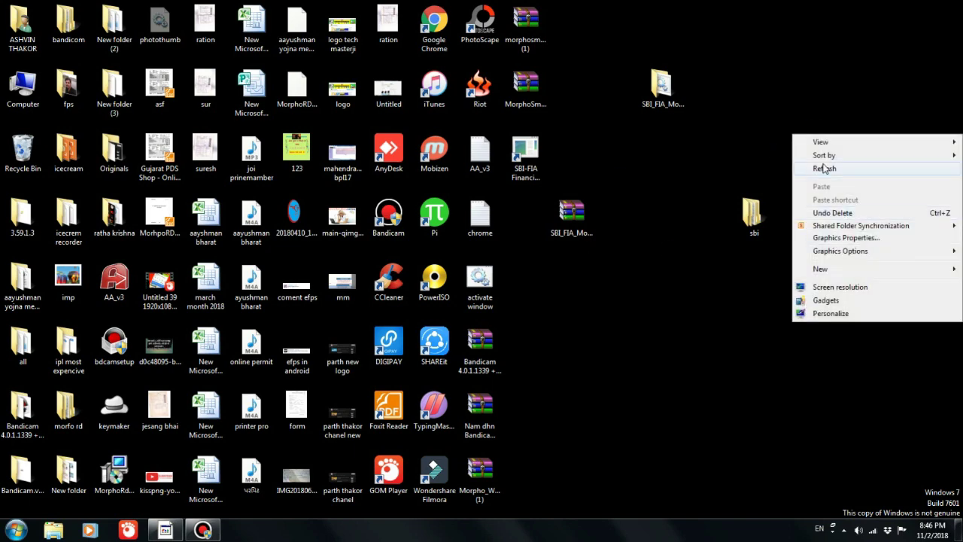
Step: Move the SBI_FIA_Morpho-RD-Complete archive to a free spot on the desktop and try to extract it there, cancelling the file replacement
left_click(581, 216)
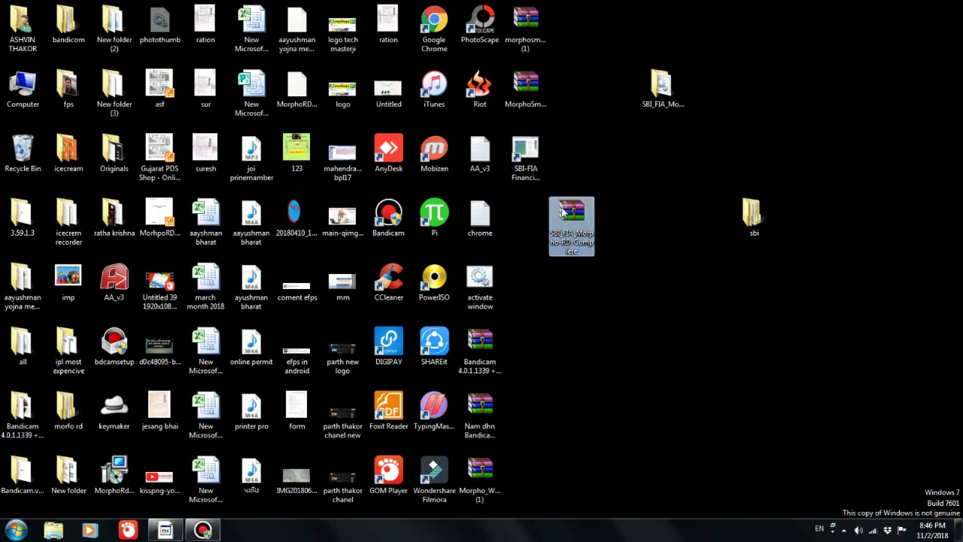
left_click_drag(563, 212, 608, 150)
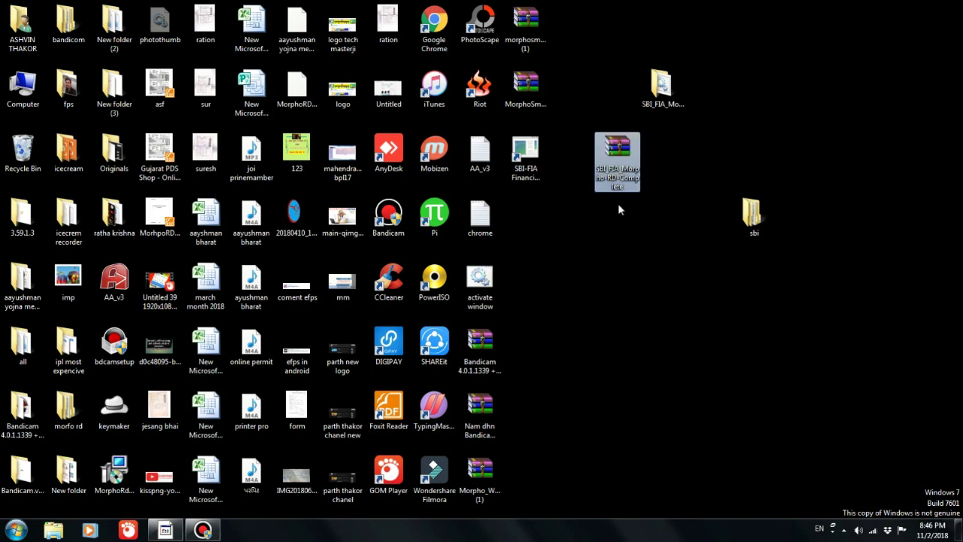
right_click(621, 150)
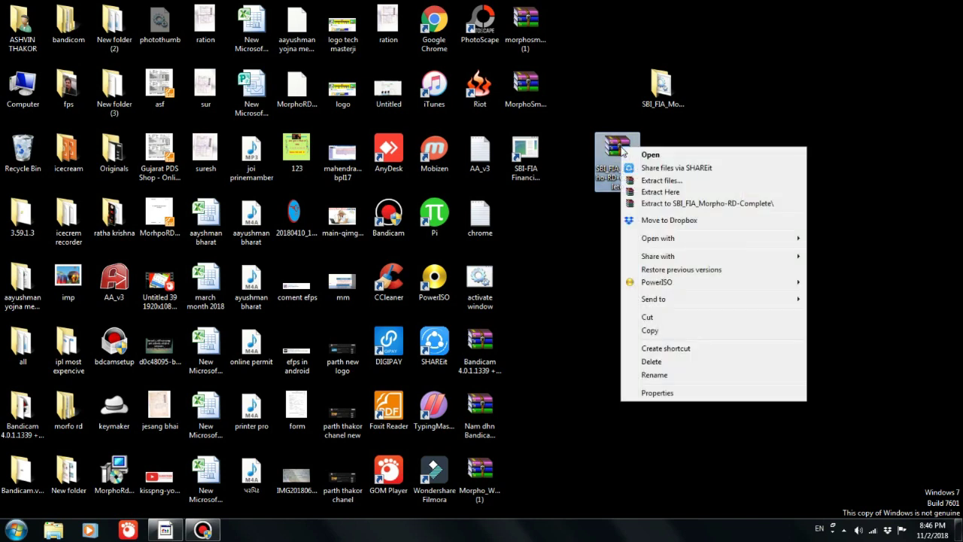
left_click(646, 195)
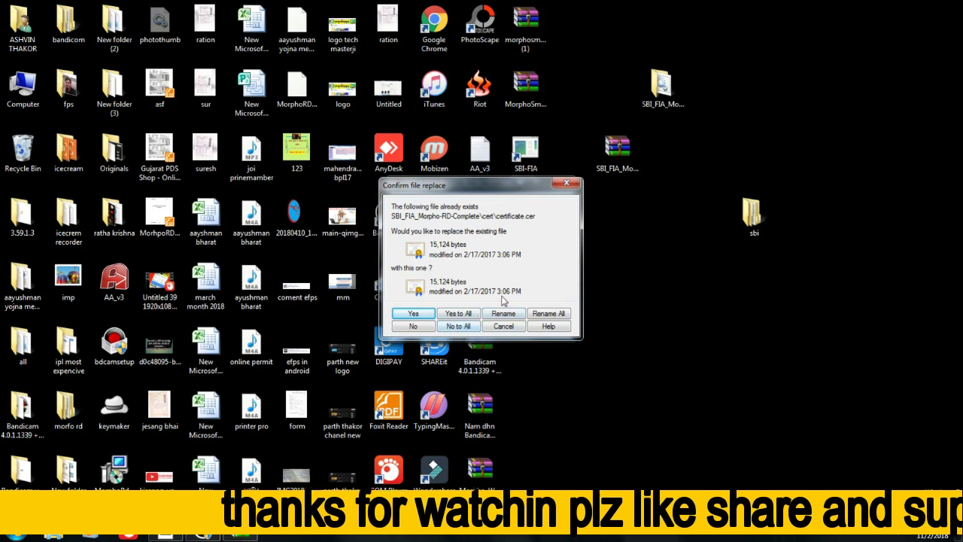
left_click(566, 182)
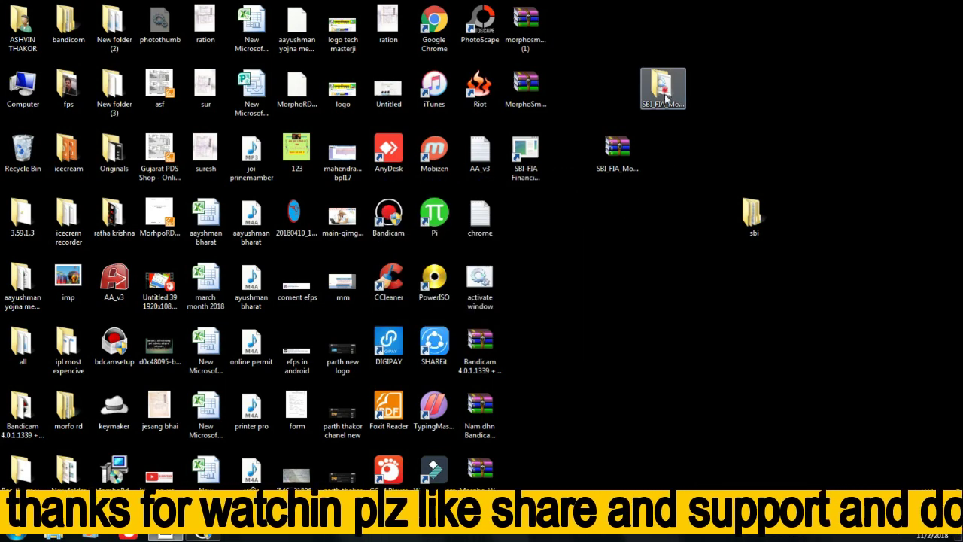
Step: Place the extracted SBI_FIA_Morpho-RD-Complete folder below its archive on the desktop and open it
left_click_drag(666, 96, 628, 229)
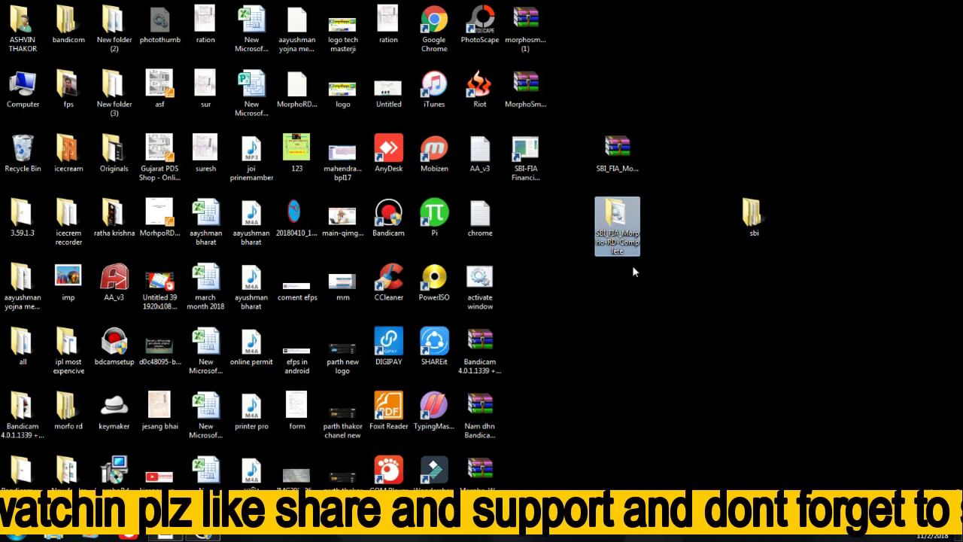
double_click(614, 216)
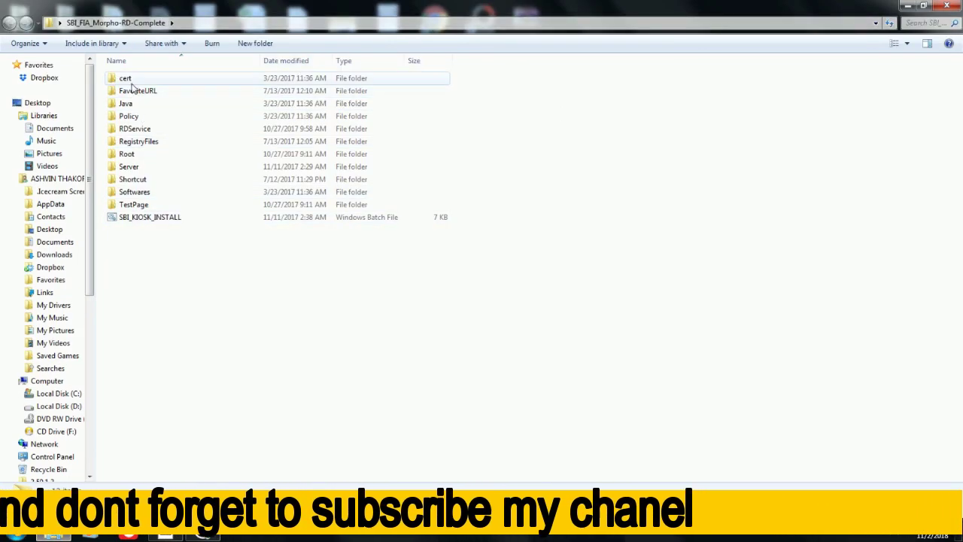
left_click_drag(463, 86, 467, 161)
left_click(399, 262)
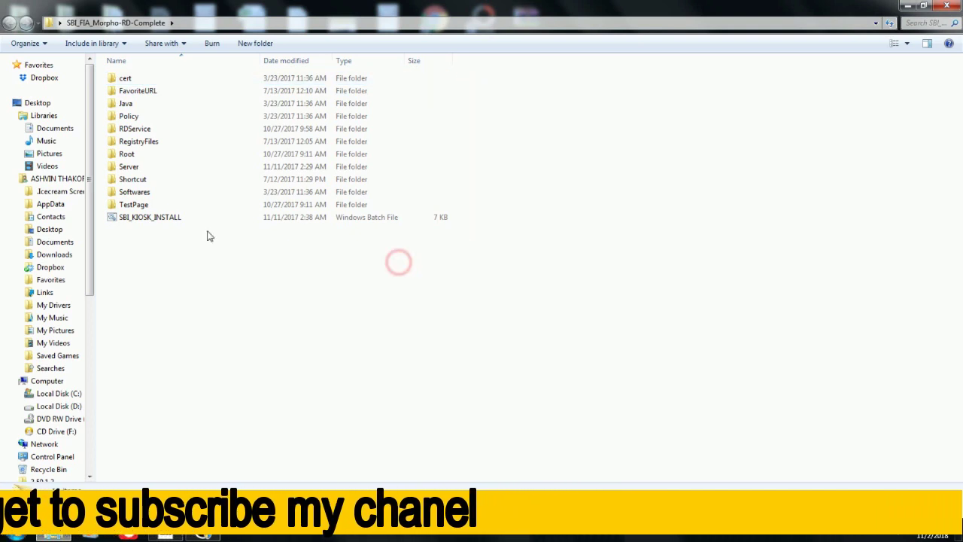
Step: Run the SBI_KIOSK_INSTALL batch file as administrator
left_click(141, 218)
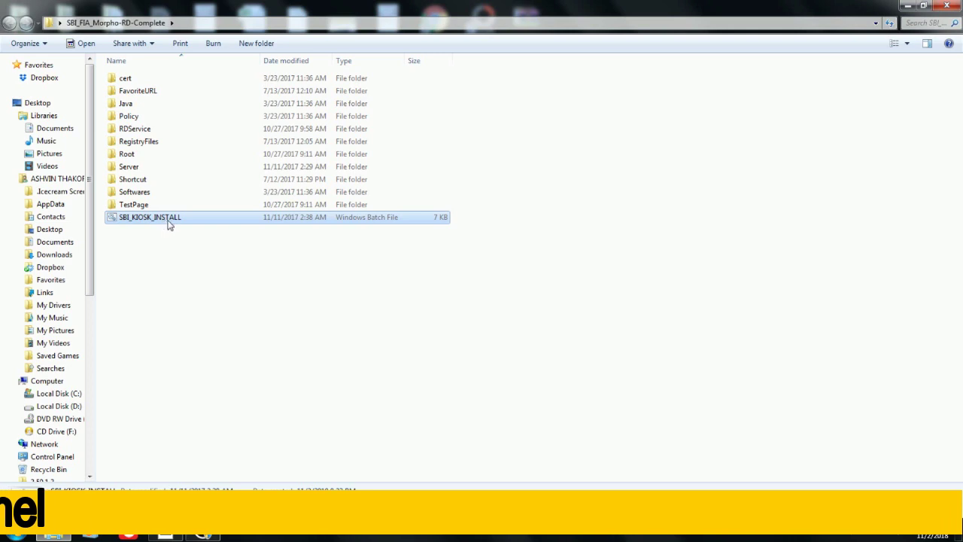
right_click(170, 219)
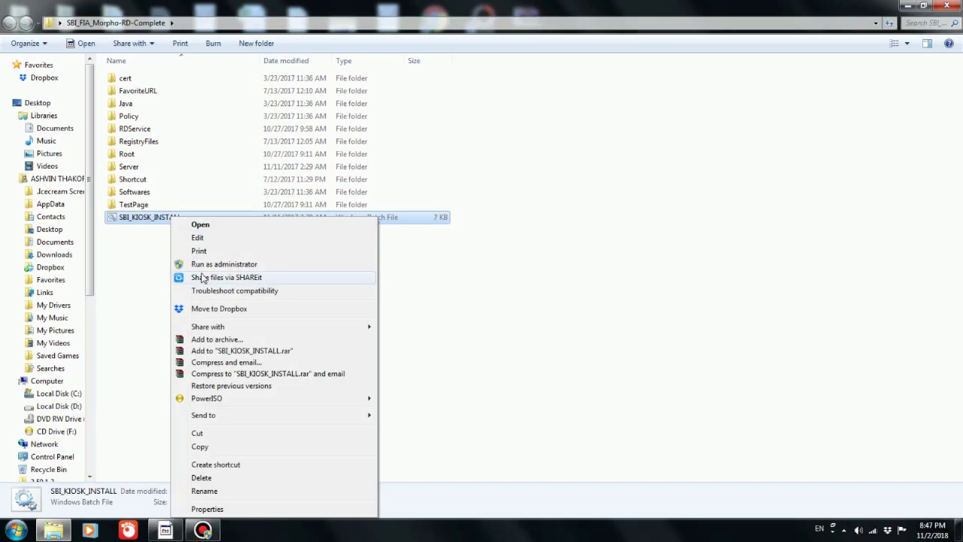
left_click(210, 265)
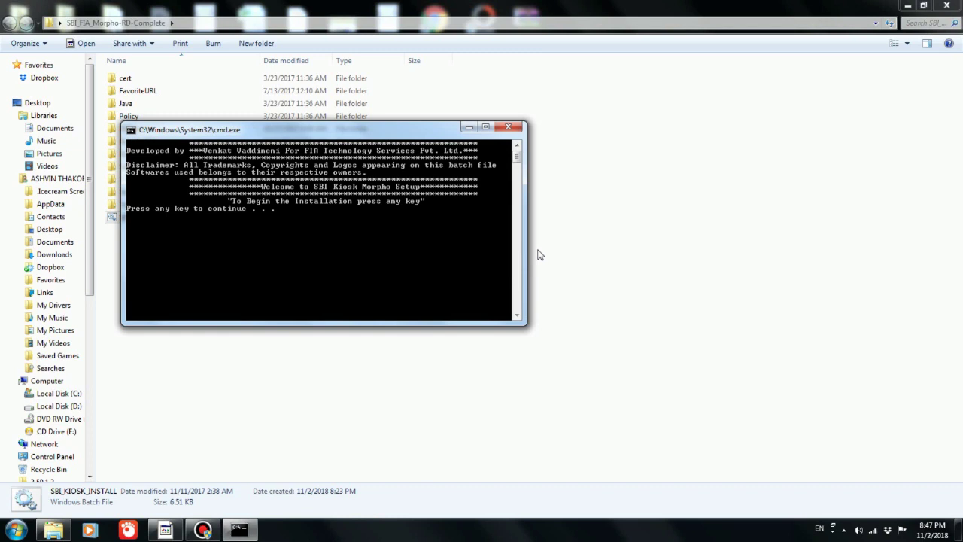
Step: Begin the SBI Kiosk Morpho setup and reset all Internet Explorer settings without deleting personal settings
key("Return")
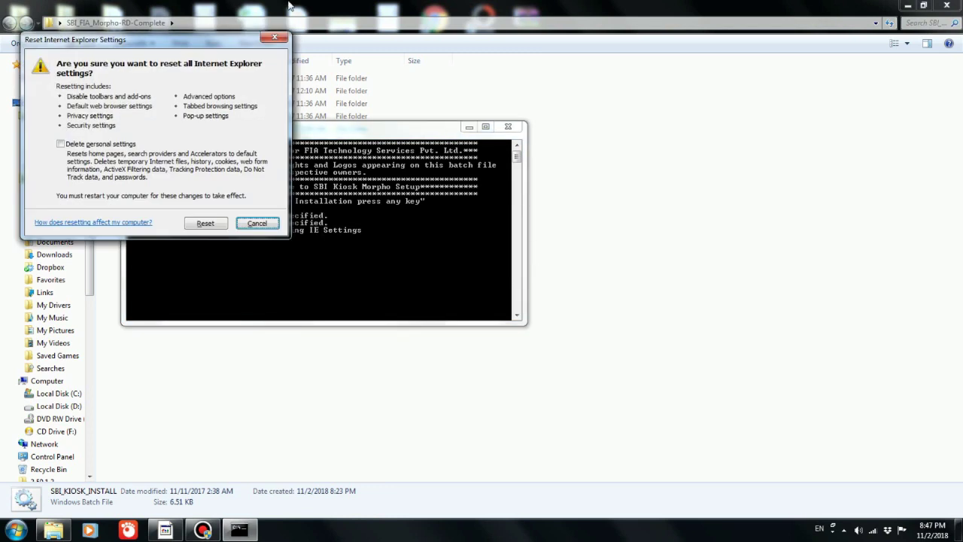
left_click(205, 223)
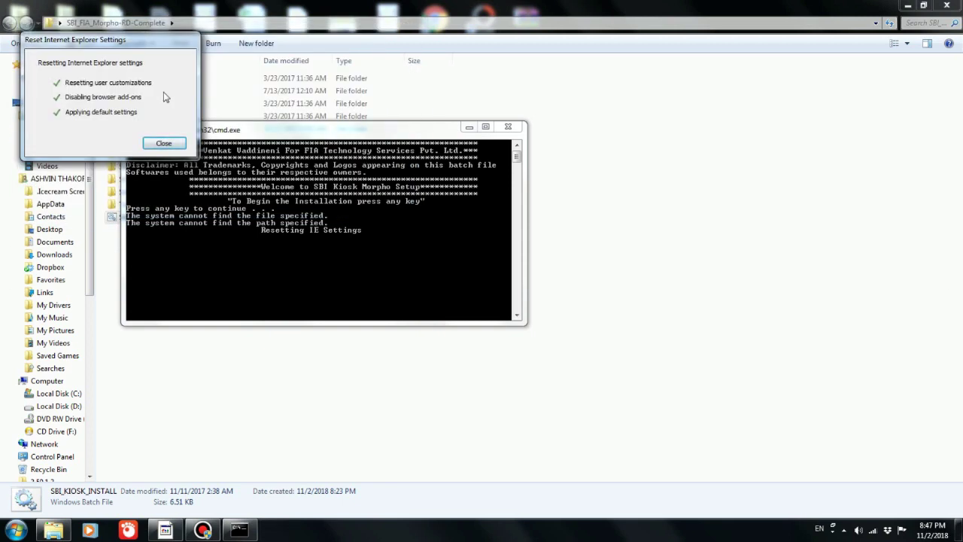
left_click(164, 143)
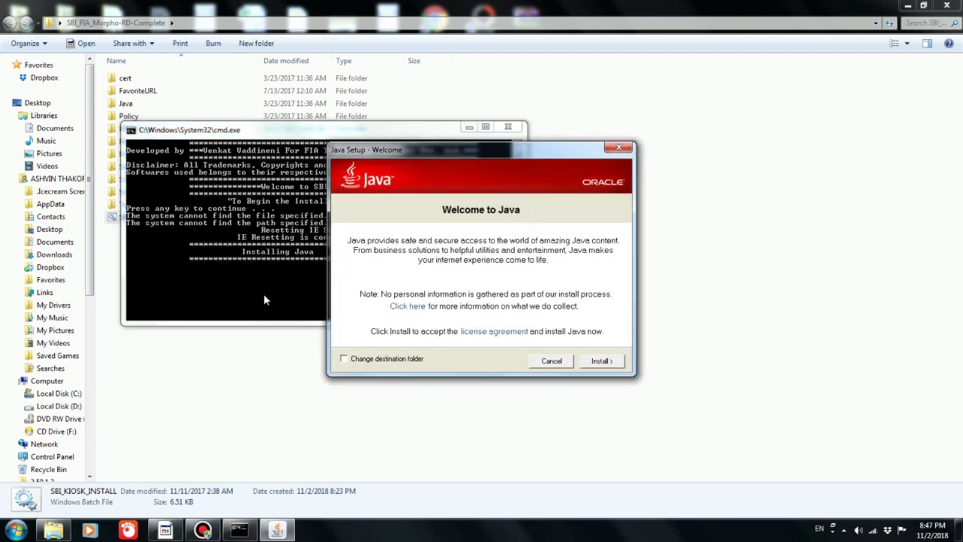
Step: Reinstall Java over the existing installation, keeping the default destination folder, and close the completed Java setup
left_click(606, 362)
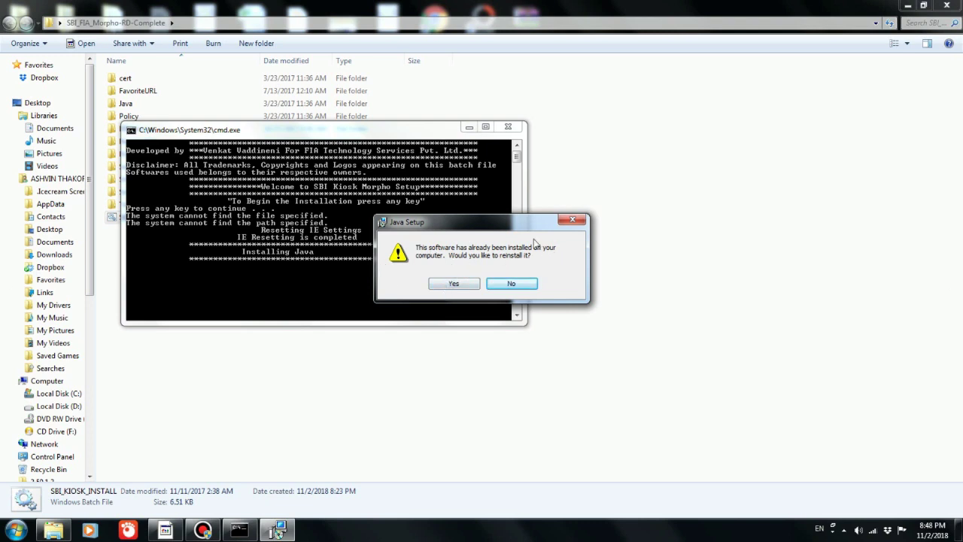
left_click(454, 285)
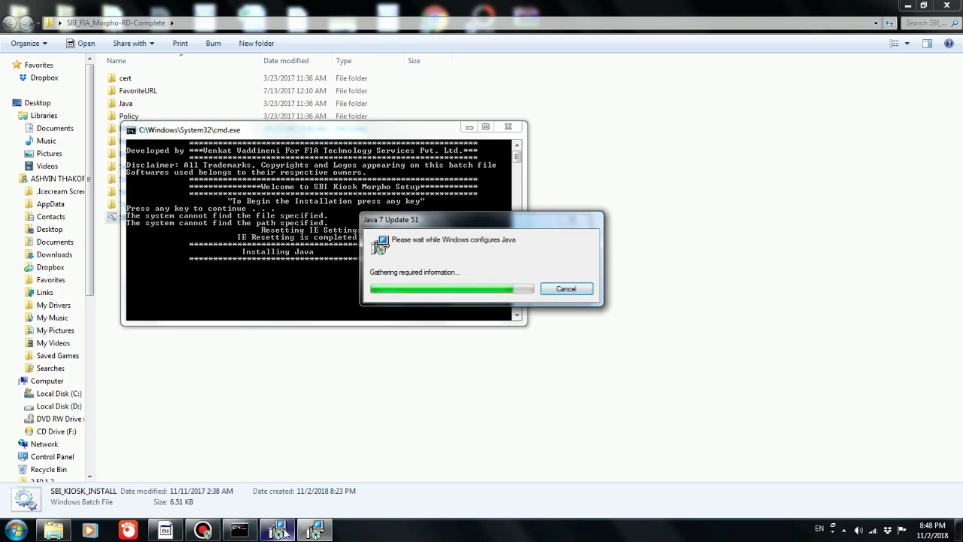
mouse_move(279, 532)
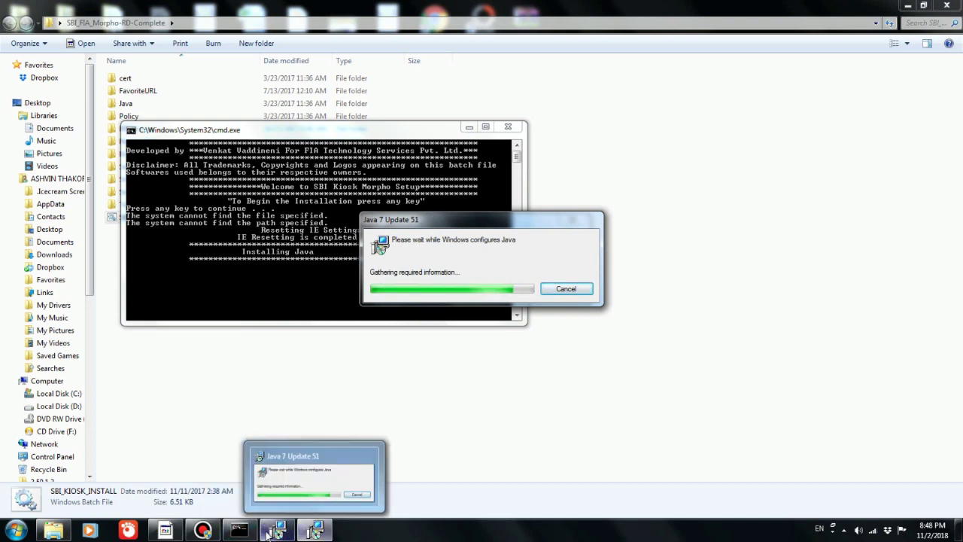
left_click(271, 532)
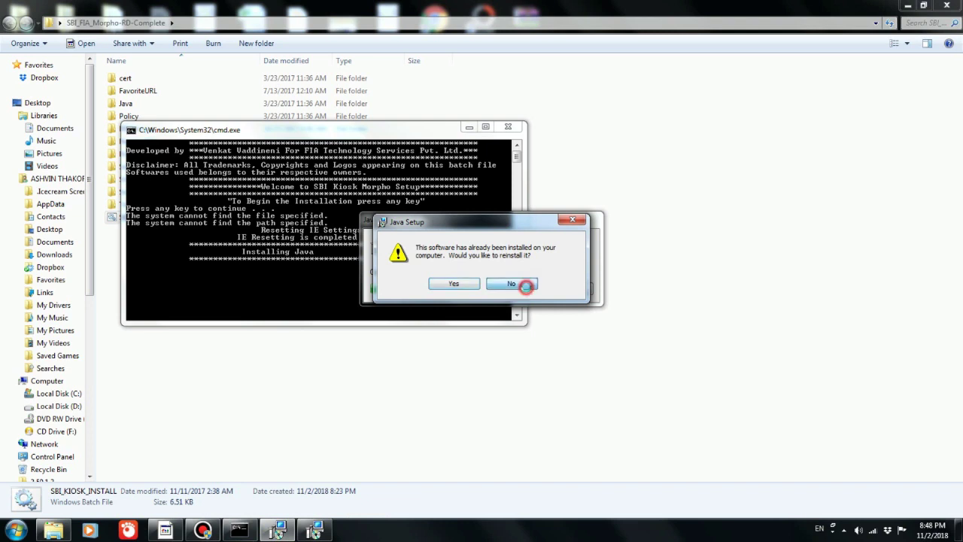
left_click(455, 284)
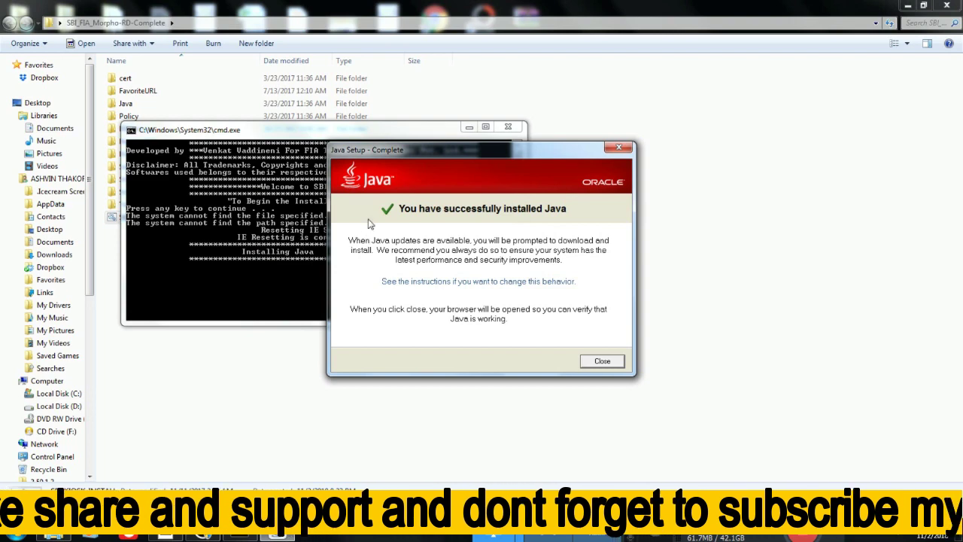
left_click(610, 362)
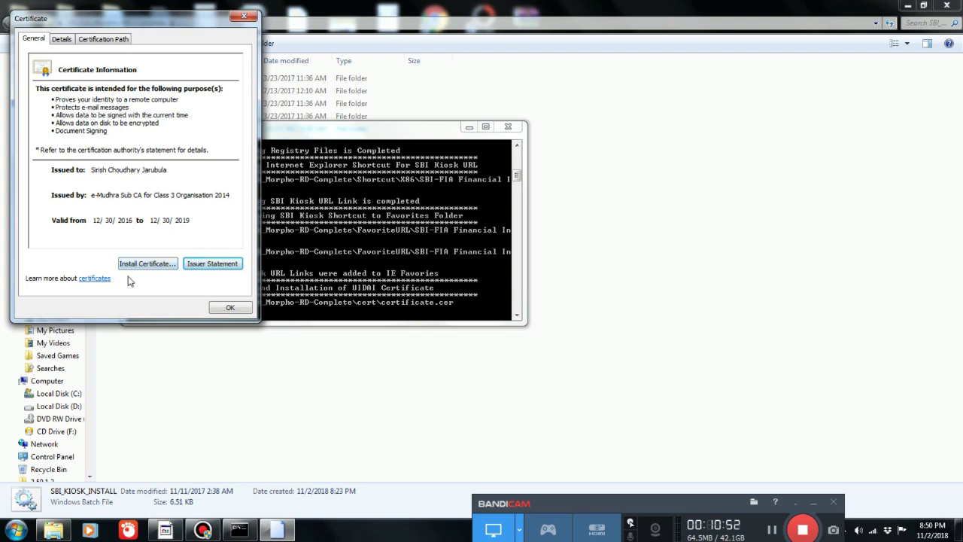
Step: Install the UIDAI certificate into the automatically selected certificate store and close the certificate window
left_click(148, 264)
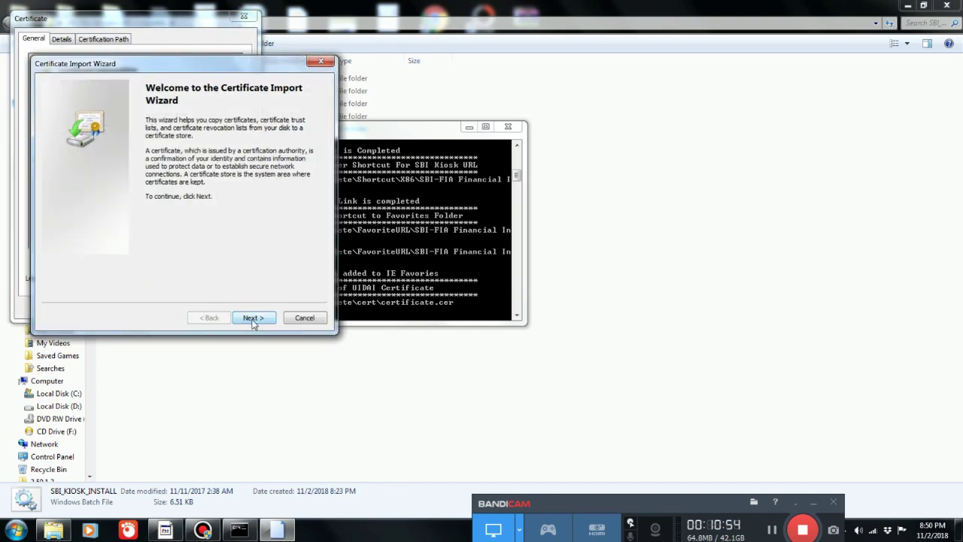
left_click(254, 318)
left_click(254, 318)
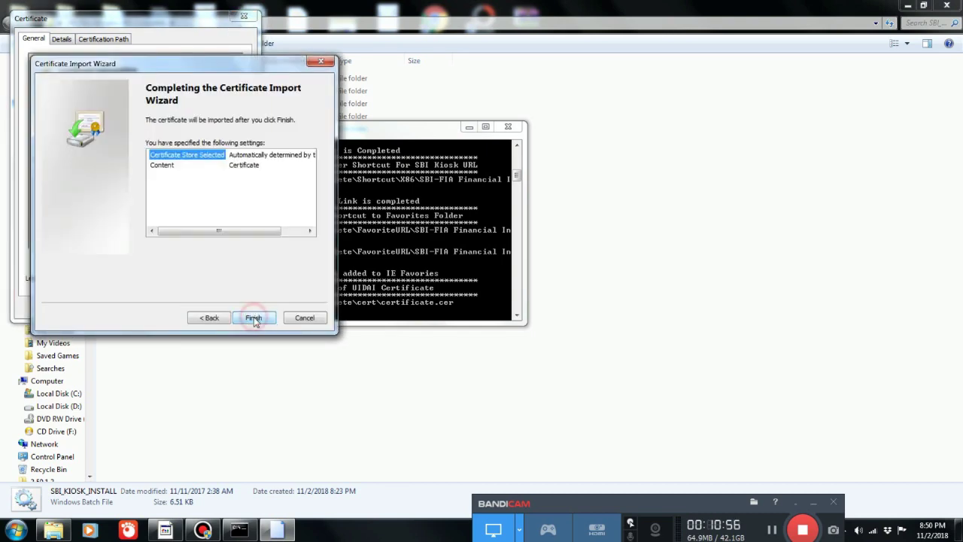
left_click(261, 317)
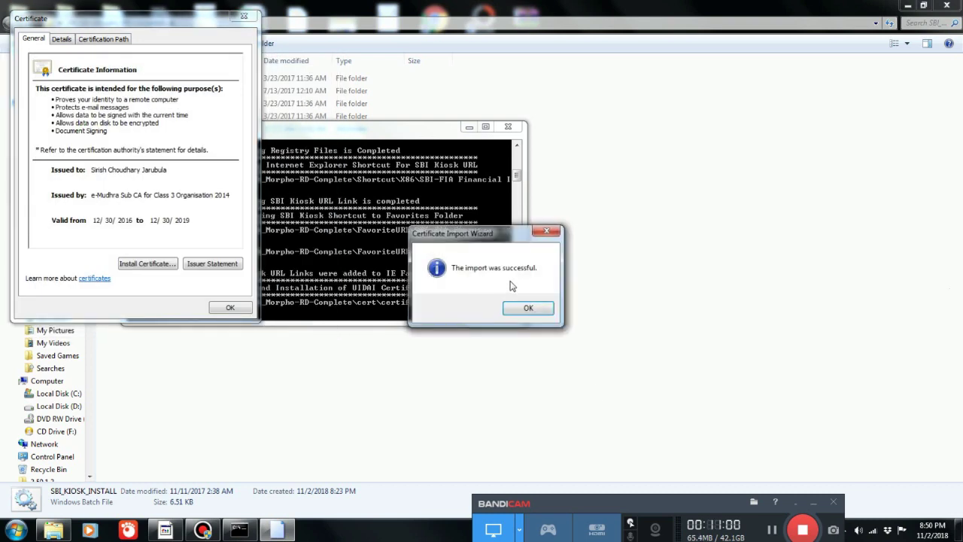
left_click(529, 308)
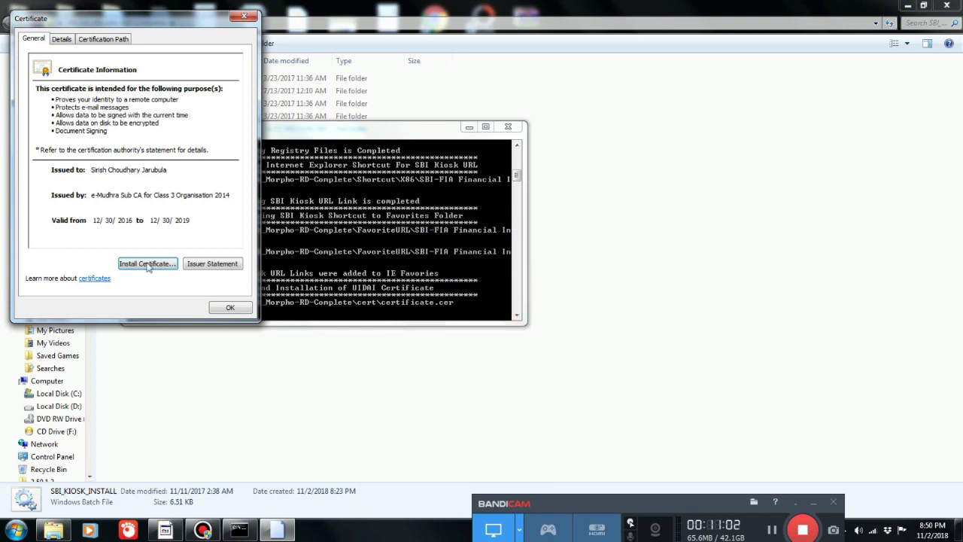
left_click(230, 308)
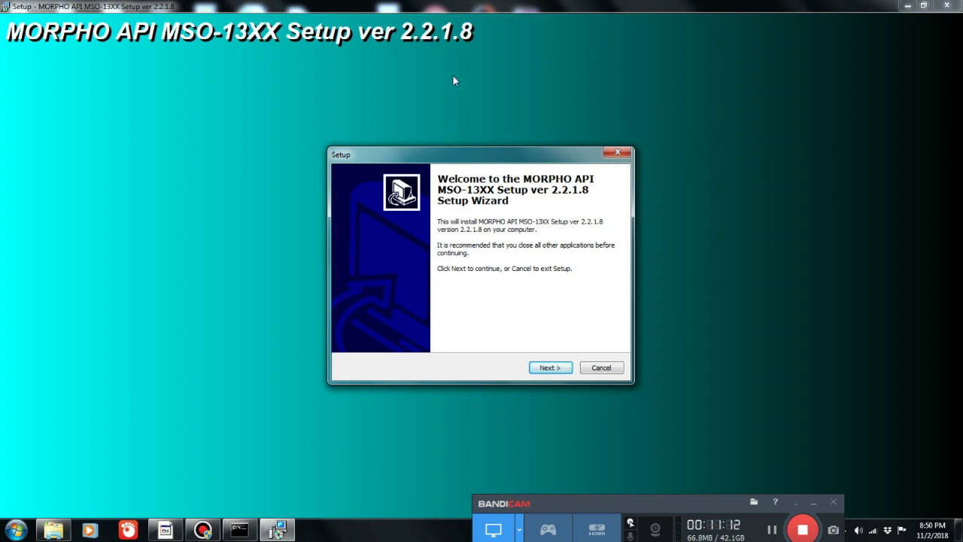
Step: Start installing MORPHO API MSO-13XX version 2.2.1.8 into the default folder C:\FingerprintSensors\SMARTCHIP_DLL
left_click(550, 368)
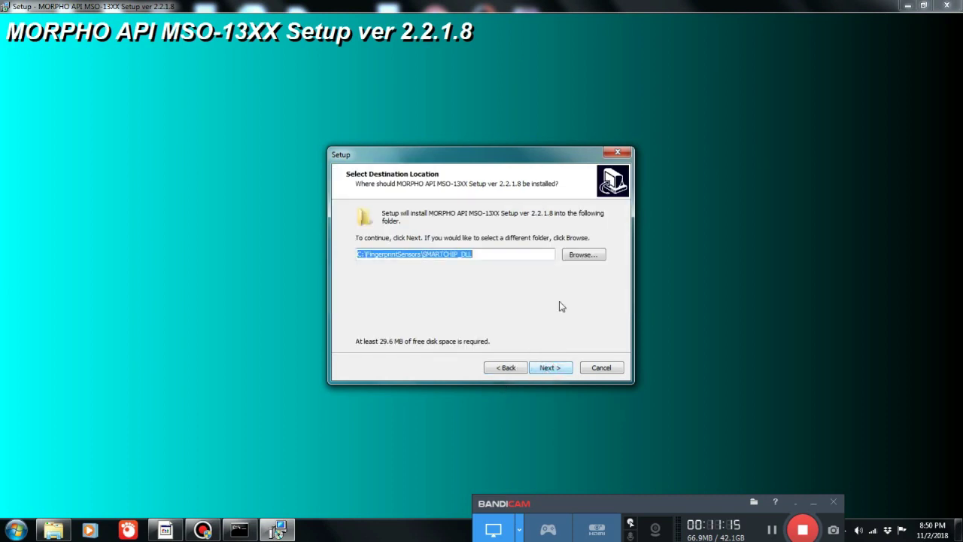
left_click(550, 368)
left_click(547, 371)
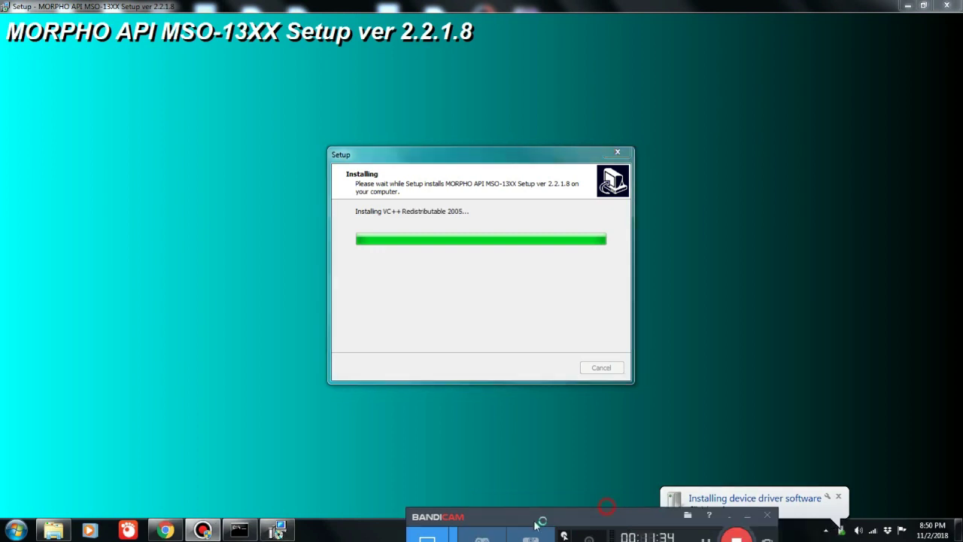
left_click(742, 519)
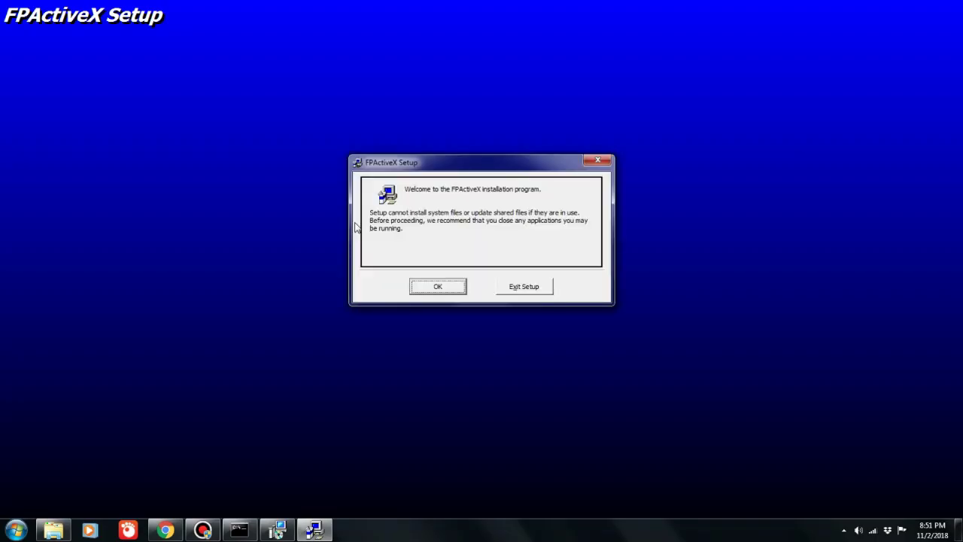
Step: Install FPActiveX into its default directory C:\FingerprintSensors\SMARTCHIP_DLL and close the completed FPActiveX setup
left_click(441, 285)
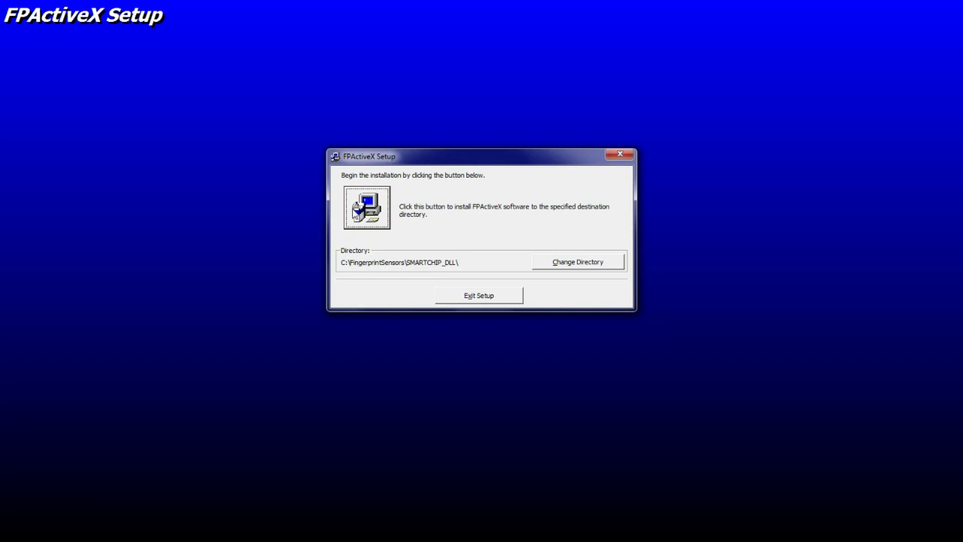
left_click(369, 209)
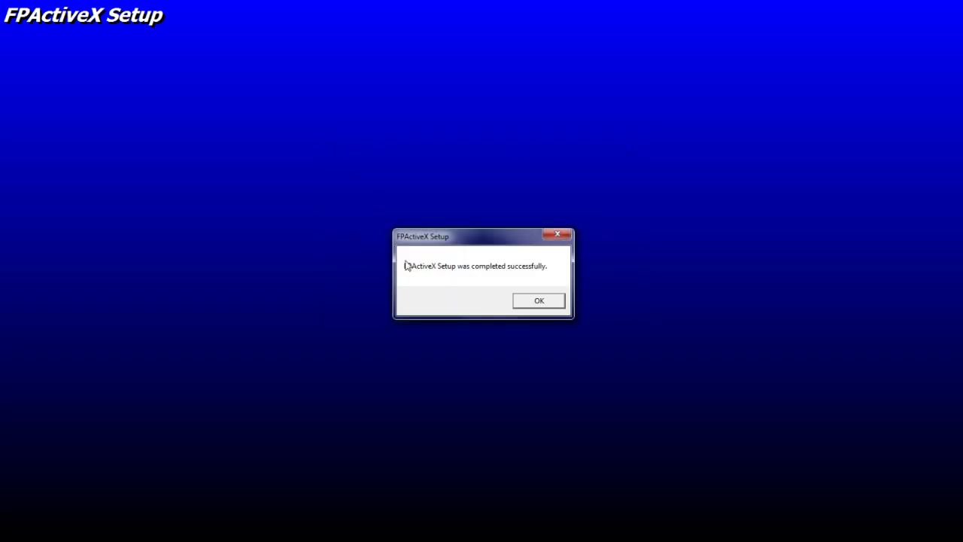
left_click(532, 301)
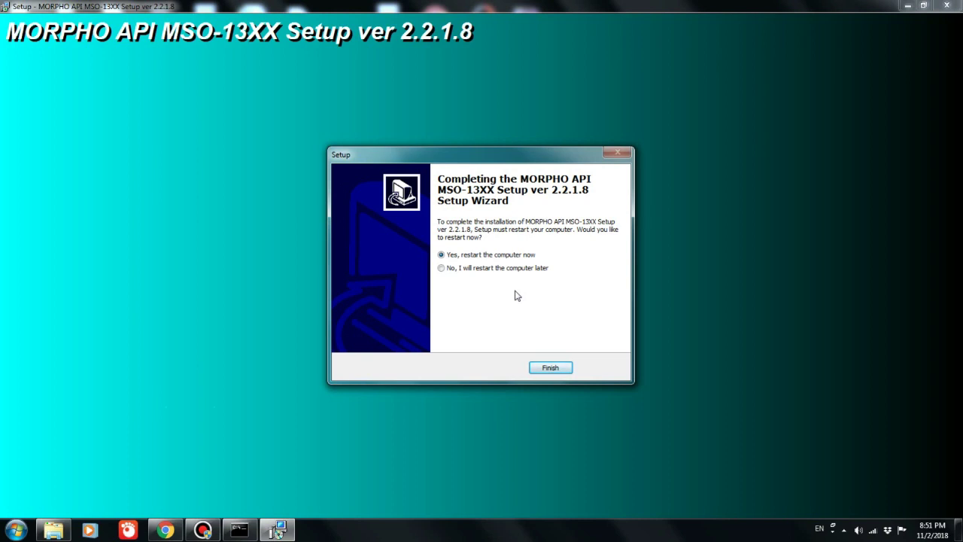
Step: Finish the Morpho API setup without restarting the computer and begin the SBI Kiosk RD Service installation for Morpho
left_click(442, 268)
left_click(549, 369)
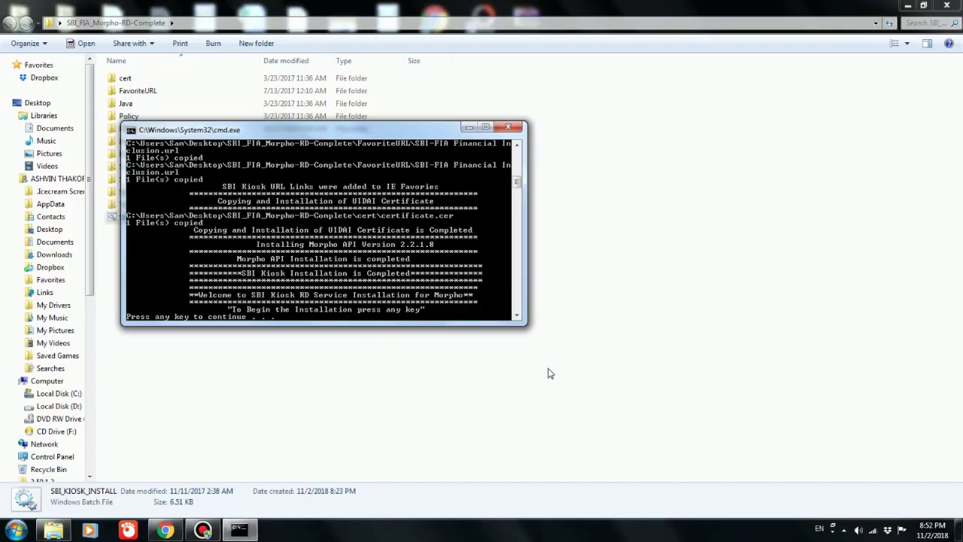
key("Return")
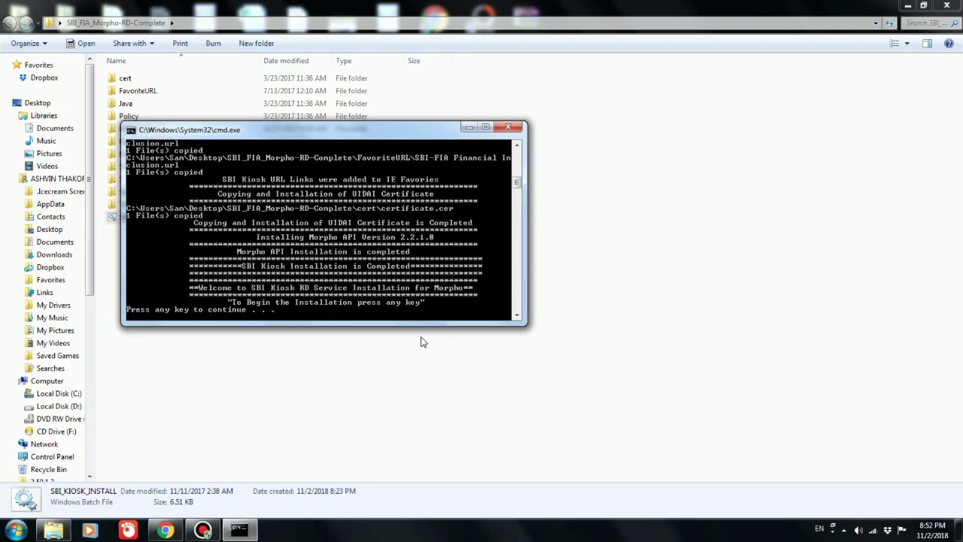